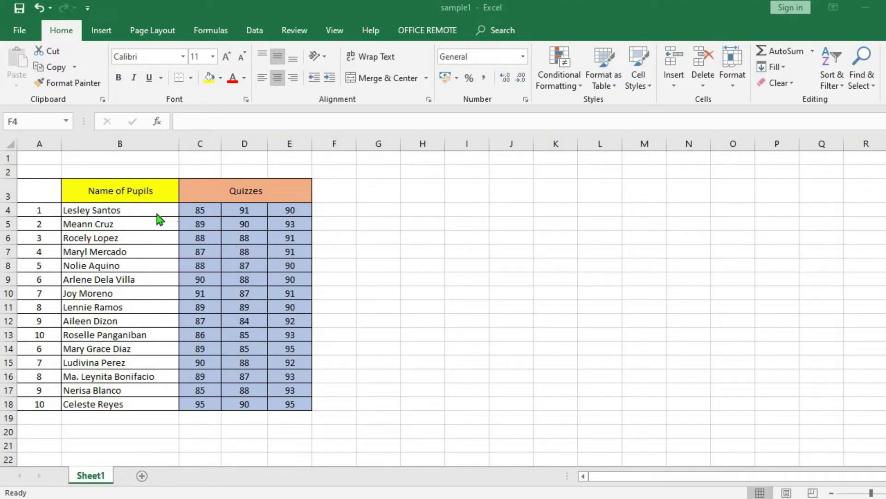
Replace the first pupil's third quiz score of 90 in E4 with 89.
left_click(121, 211)
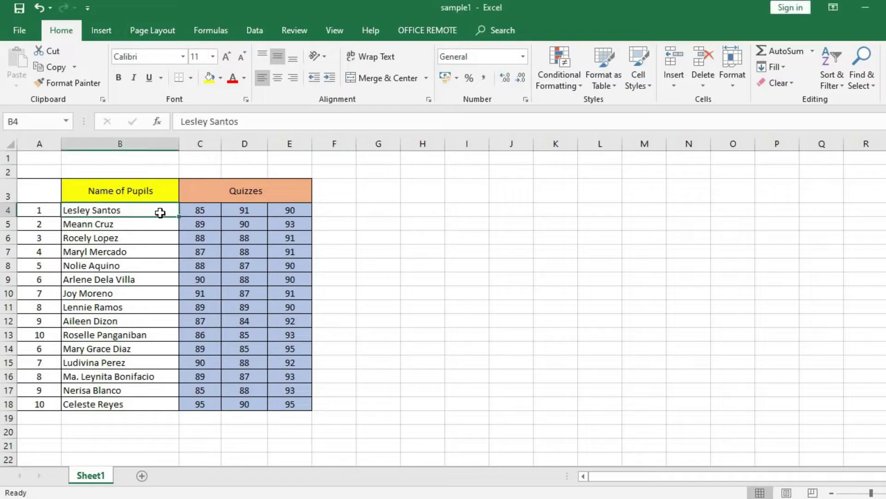
left_click(205, 213)
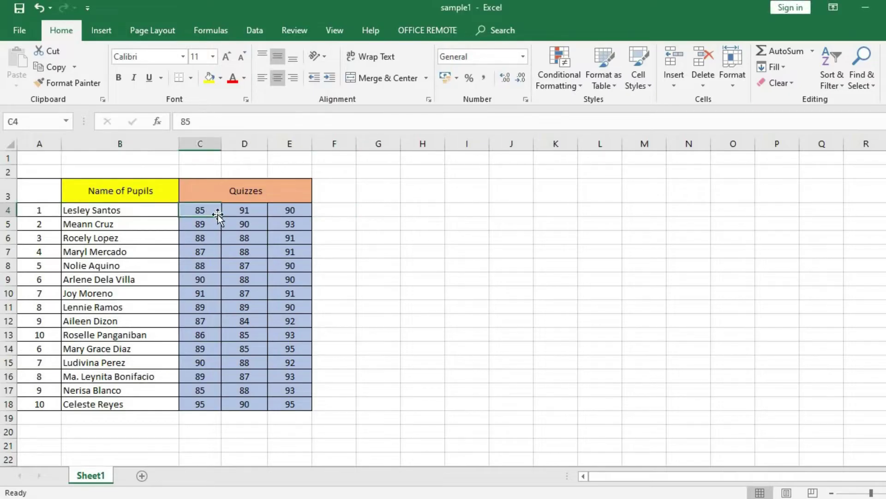
left_click(250, 213)
left_click(291, 211)
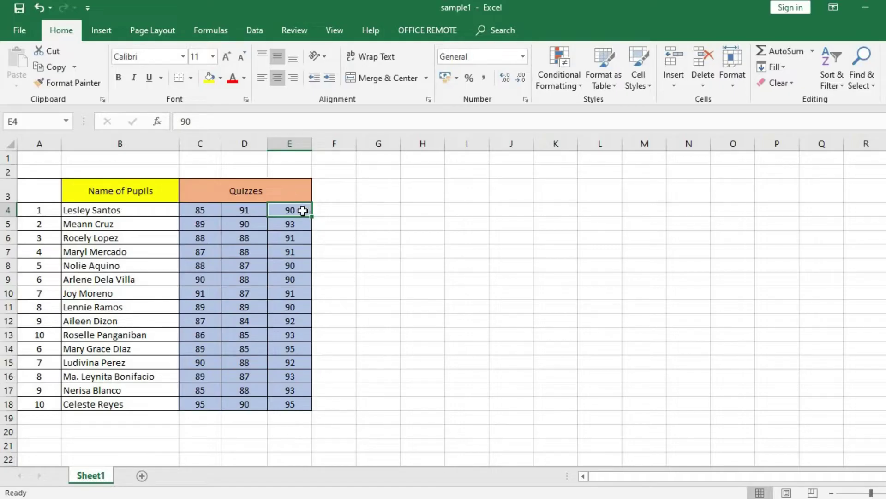
double_click(306, 210)
key("BackSpace")
key("BackSpace")
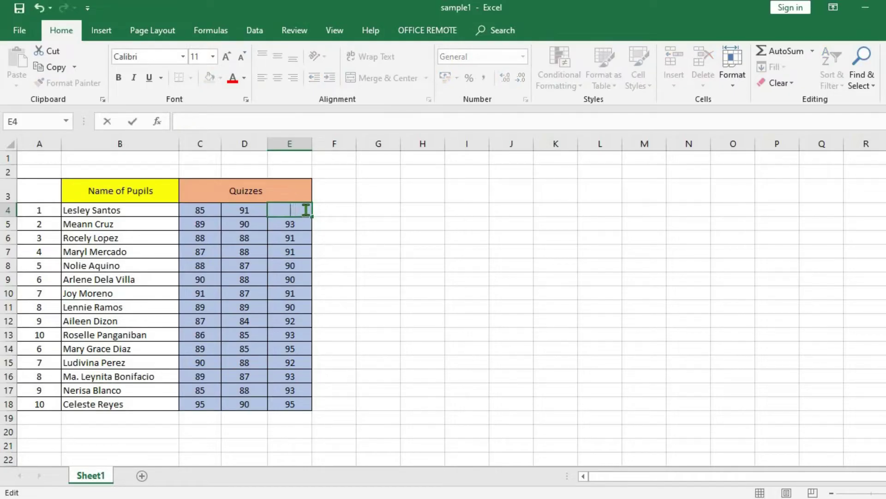
key("Tab")
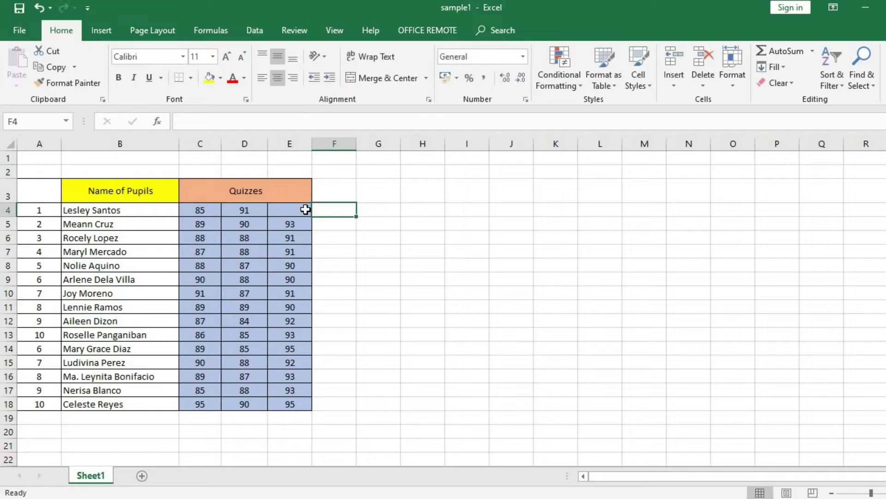
left_click(306, 210)
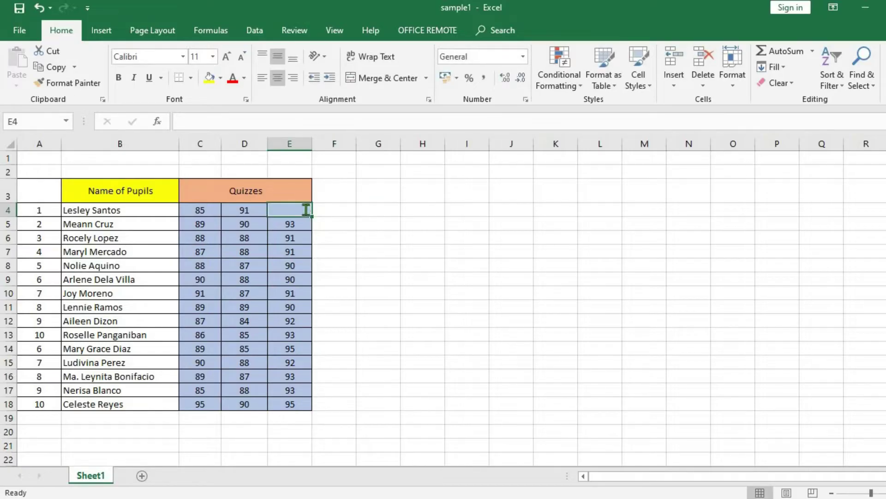
type("89")
key("Tab")
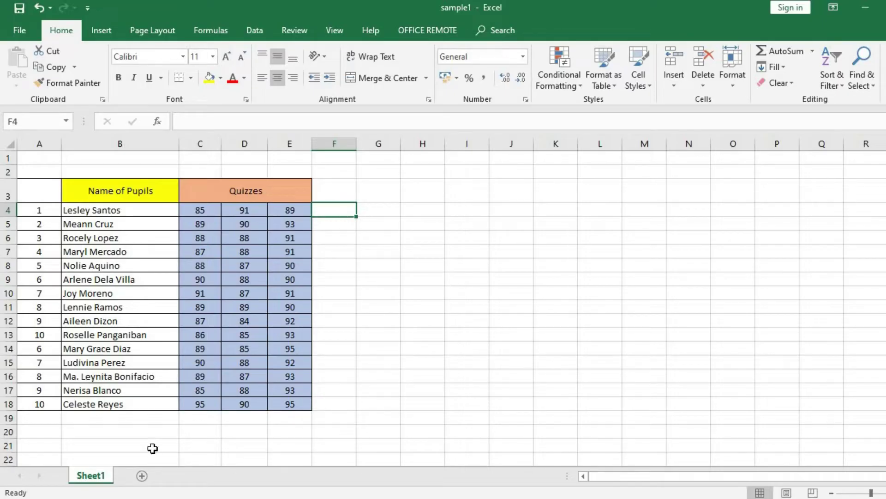
Start protecting Sheet1, allowing users to insert rows and hyperlinks and delete columns and rows.
right_click(88, 477)
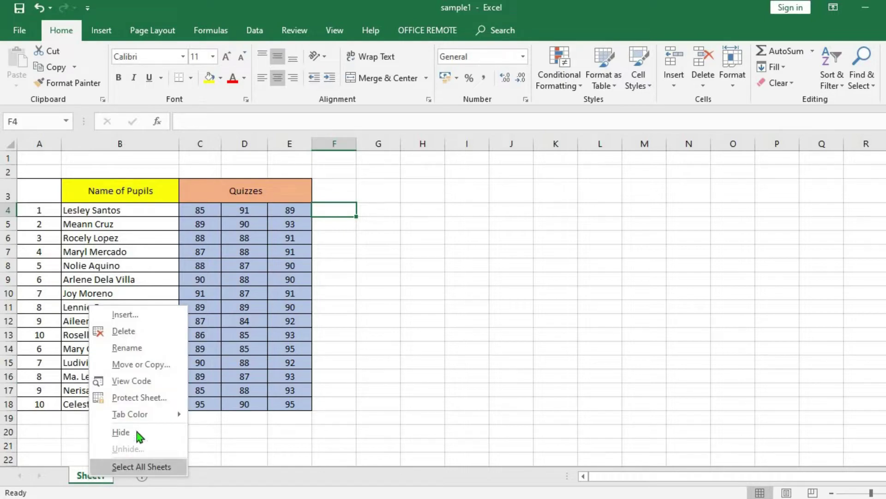
left_click(145, 398)
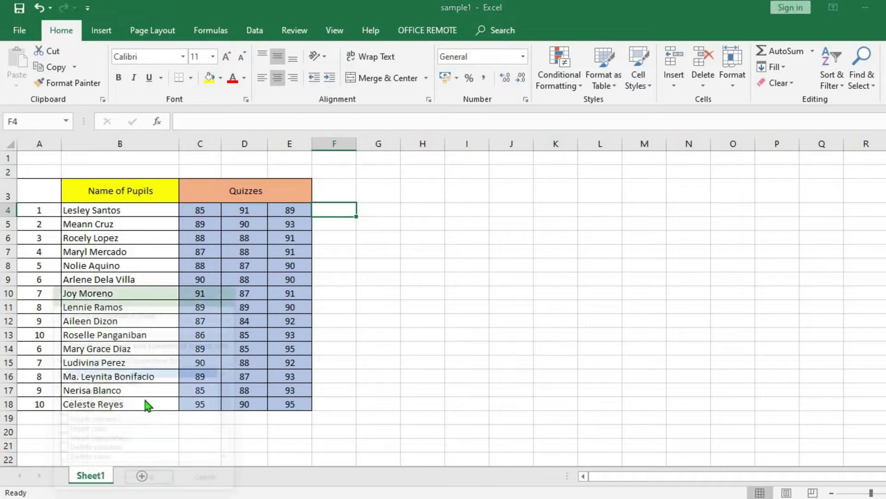
left_click_drag(144, 293, 499, 189)
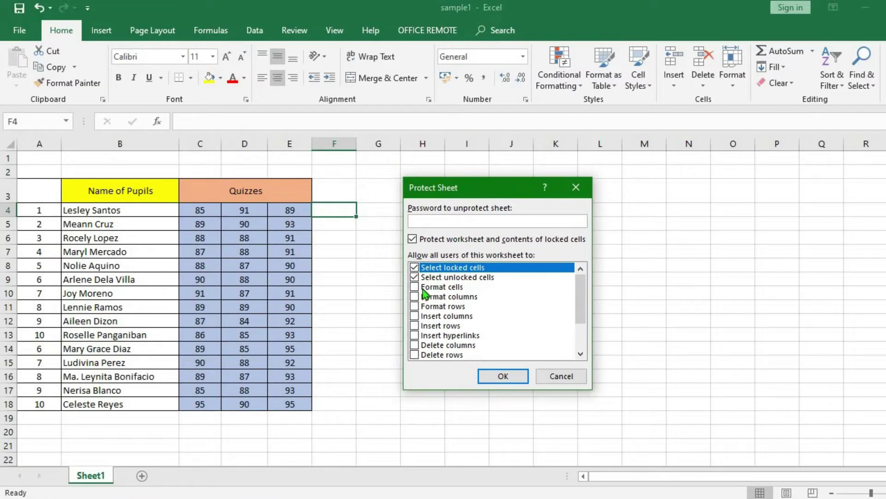
left_click(415, 326)
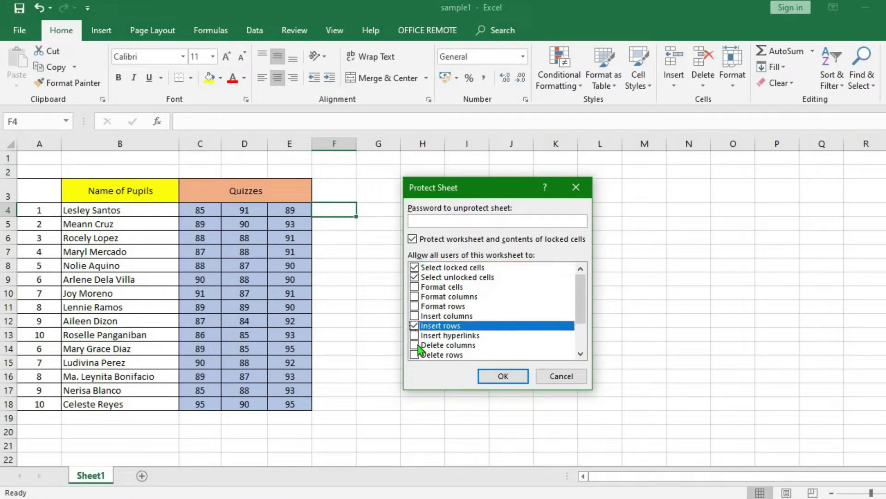
left_click(415, 336)
left_click(414, 346)
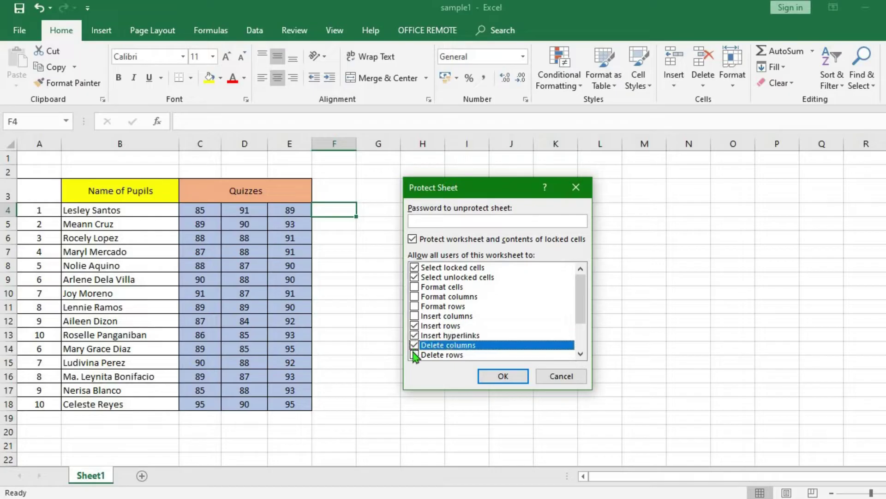
left_click(415, 355)
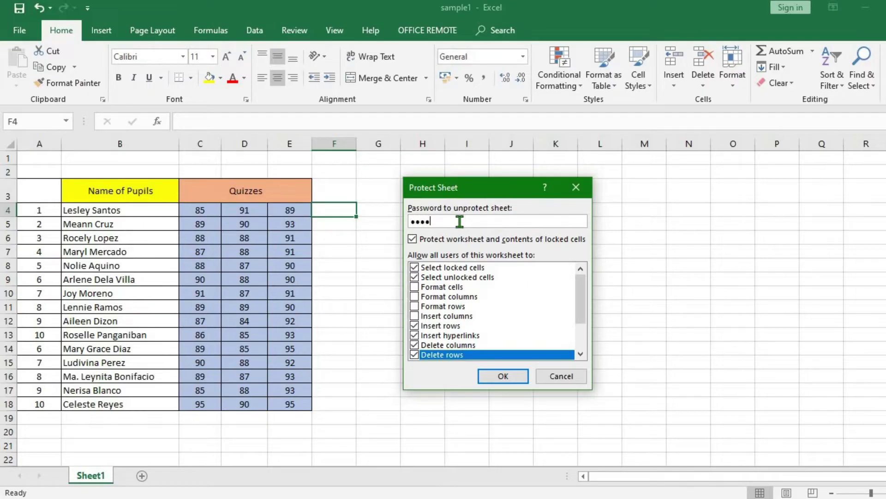
Enter and confirm the sheet protection password to finish protecting Sheet1.
left_click(494, 375)
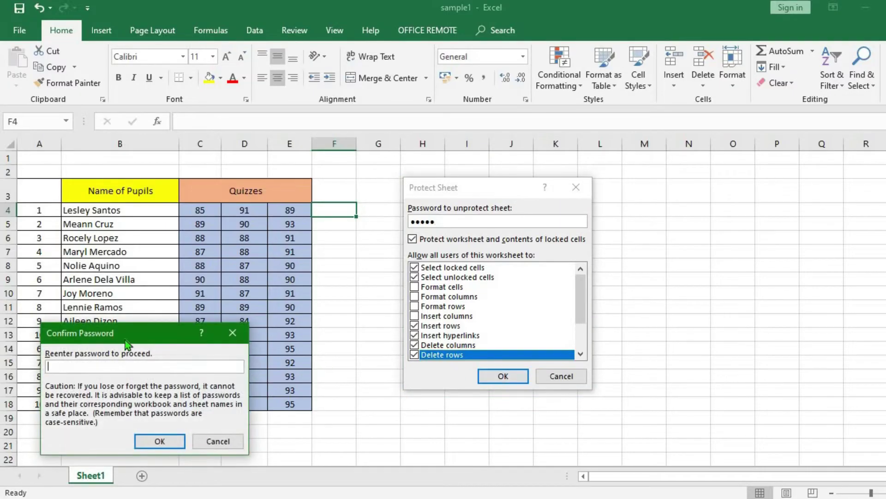
left_click_drag(126, 342, 469, 224)
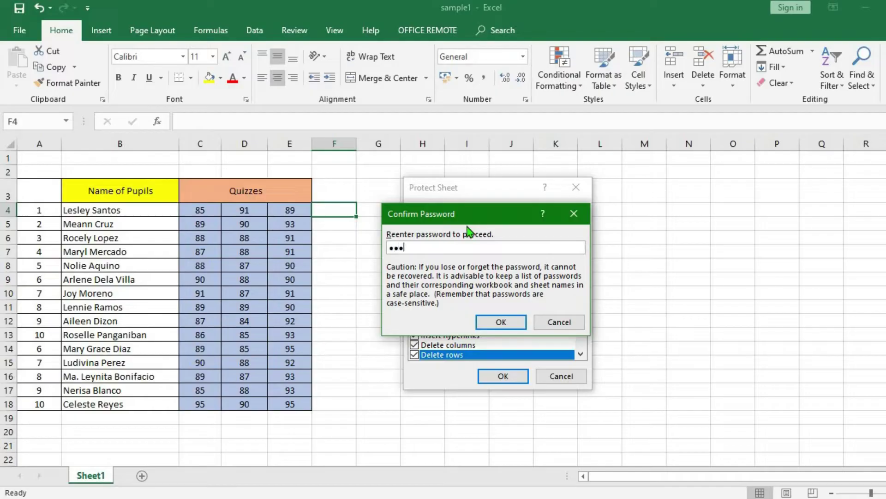
left_click(514, 325)
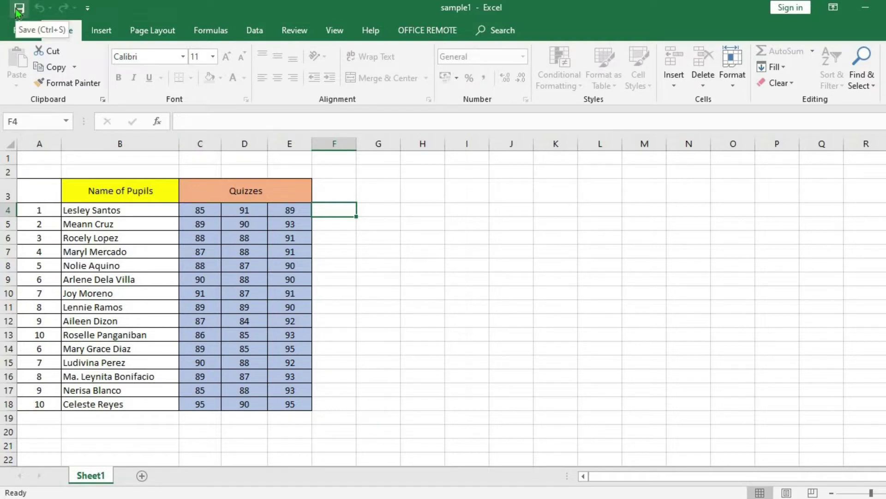
Save the workbook, then verify that cell E4 refuses editing.
left_click(18, 10)
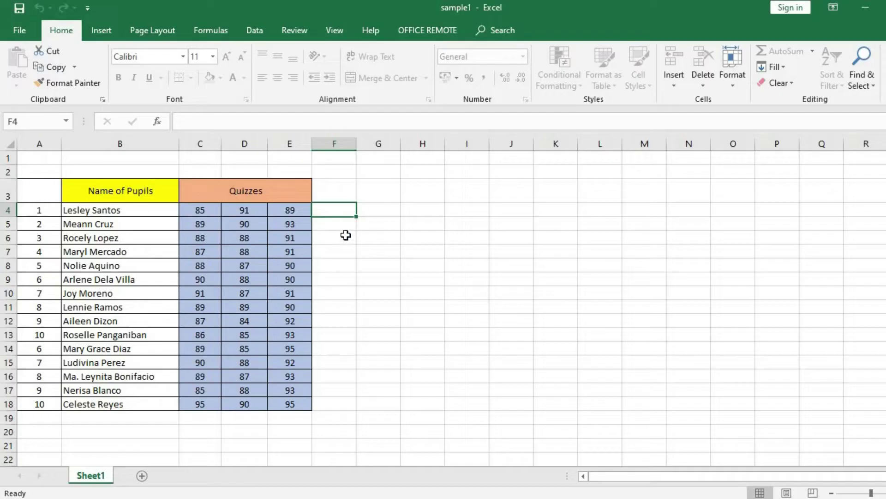
double_click(297, 211)
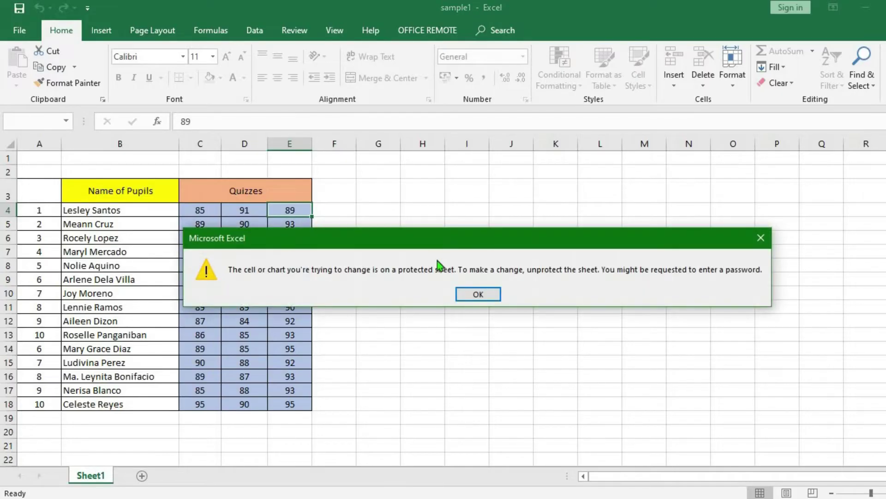
left_click(470, 293)
Verify that cells G4 and F14 also refuse edits, dismissing each protection warning.
double_click(365, 212)
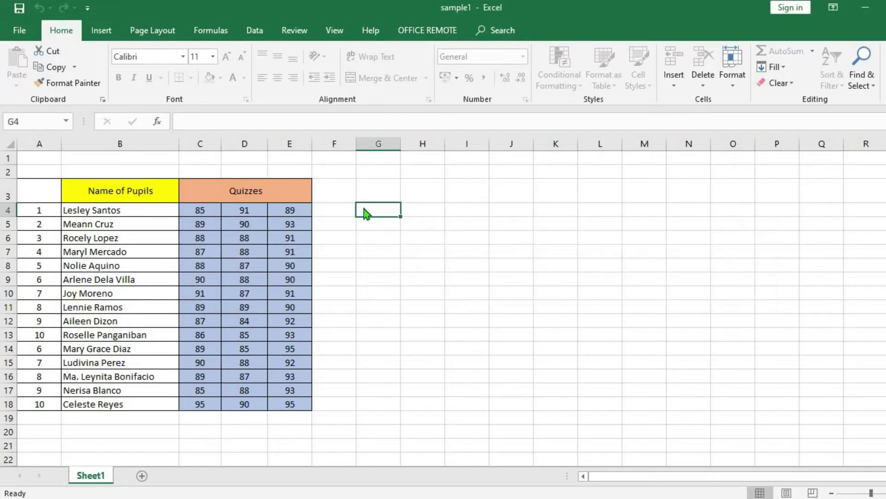
left_click(463, 291)
double_click(345, 352)
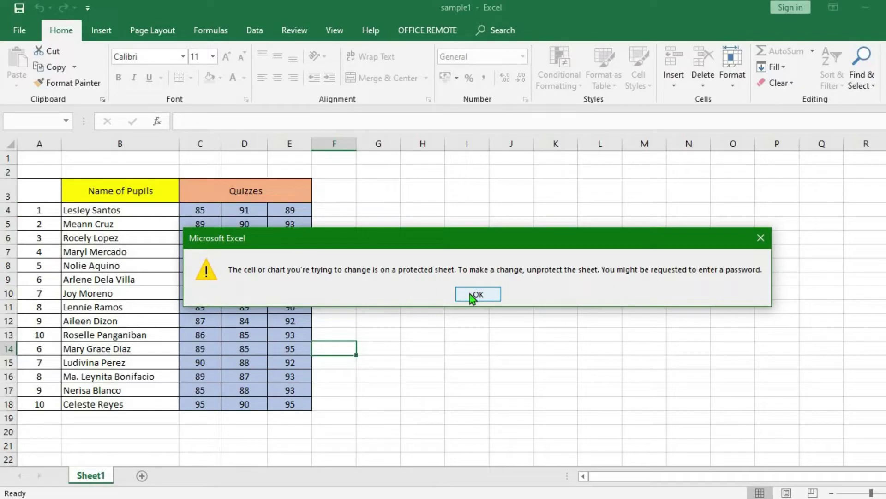
left_click(470, 295)
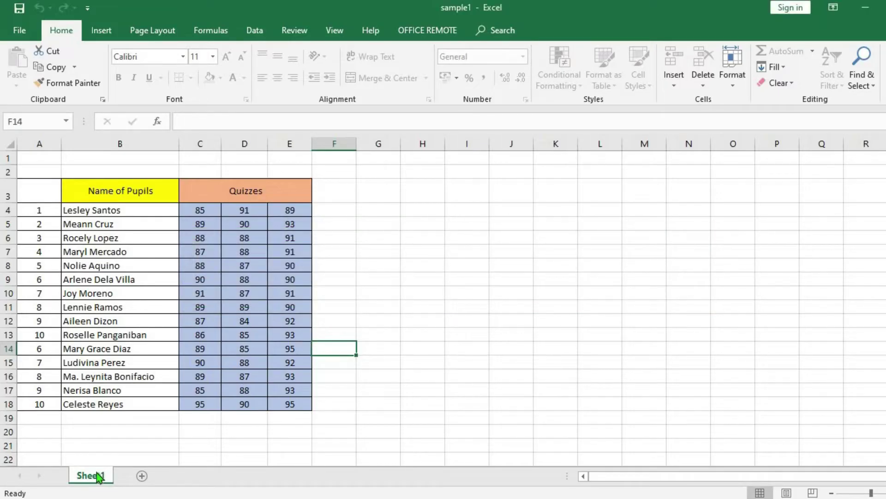
right_click(96, 472)
left_click(132, 397)
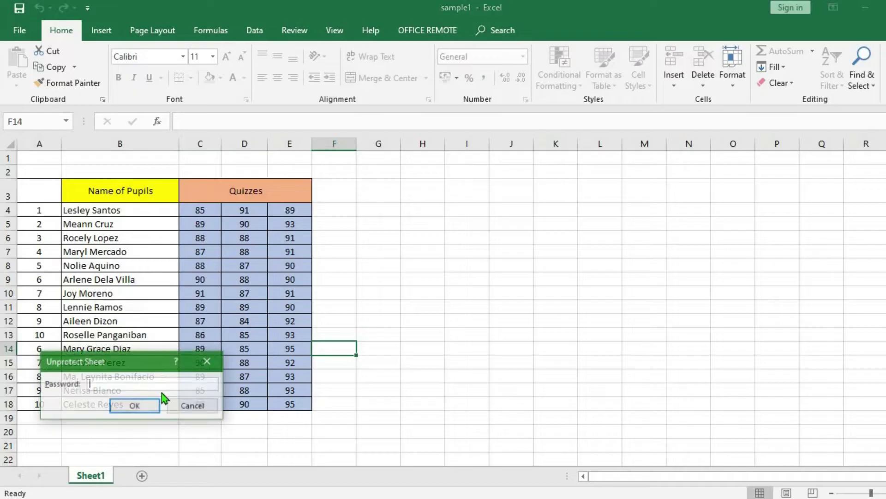
left_click_drag(157, 373, 506, 263)
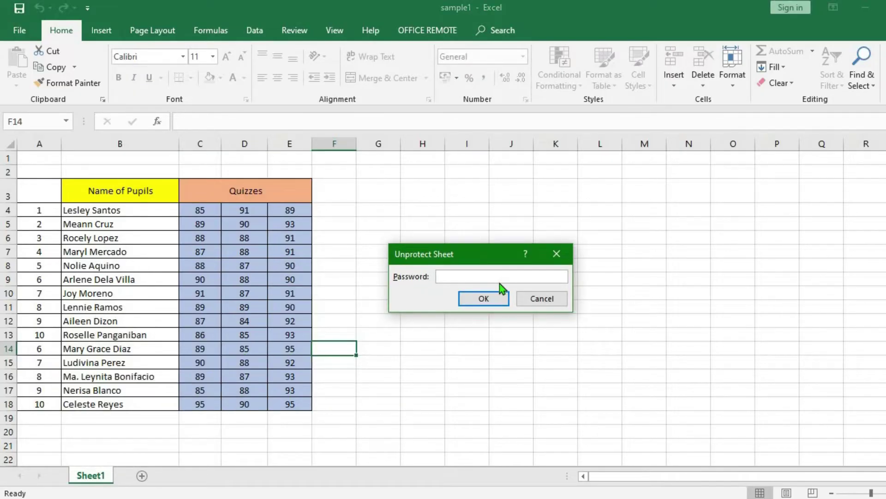
type("••••")
left_click(488, 299)
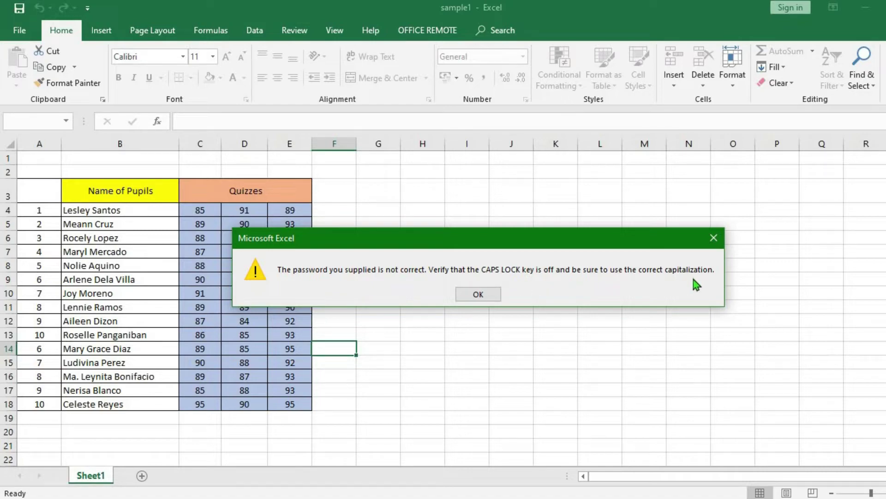
left_click(478, 295)
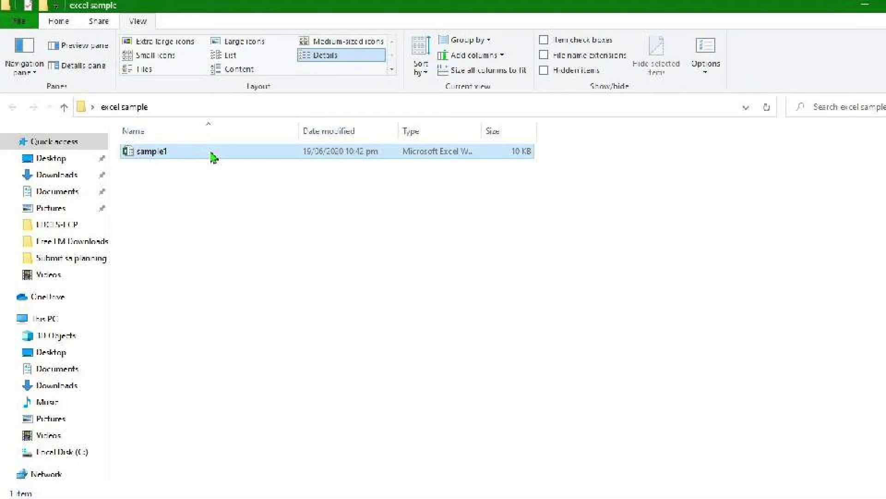
Show the excel sample folder as Large icons, with sample1 selected.
left_click(210, 154)
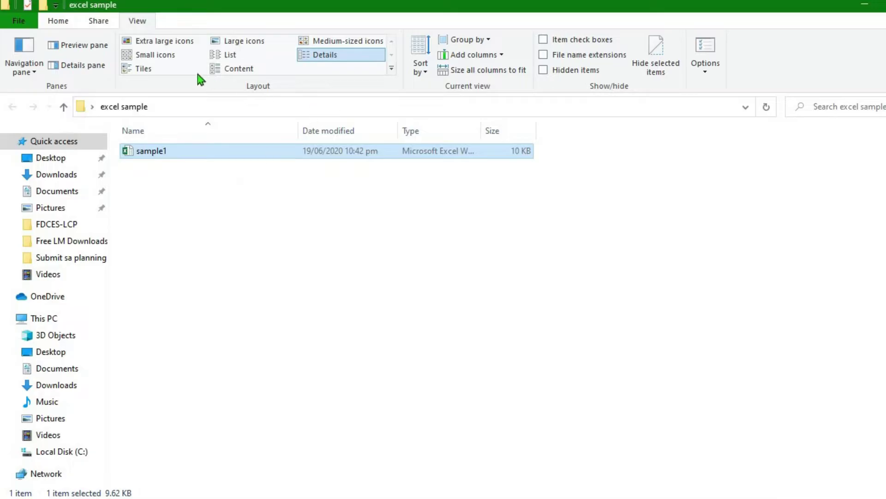
left_click(157, 57)
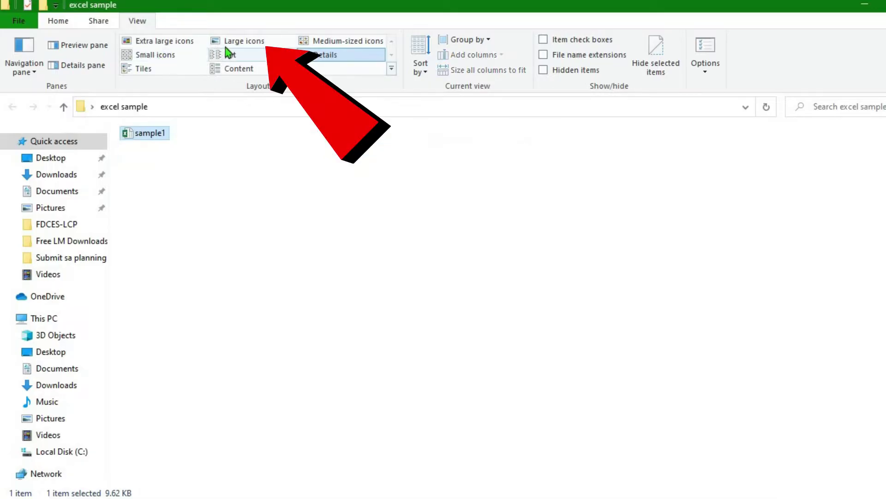
left_click(233, 43)
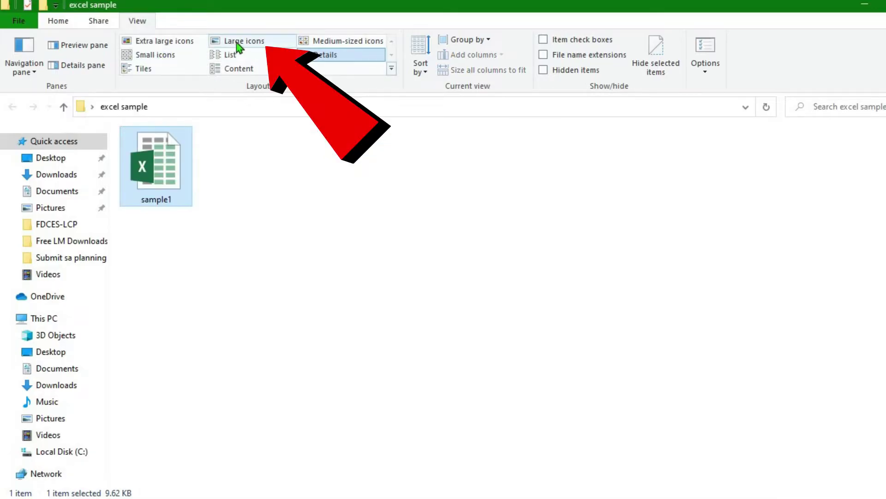
left_click(308, 219)
left_click(172, 197)
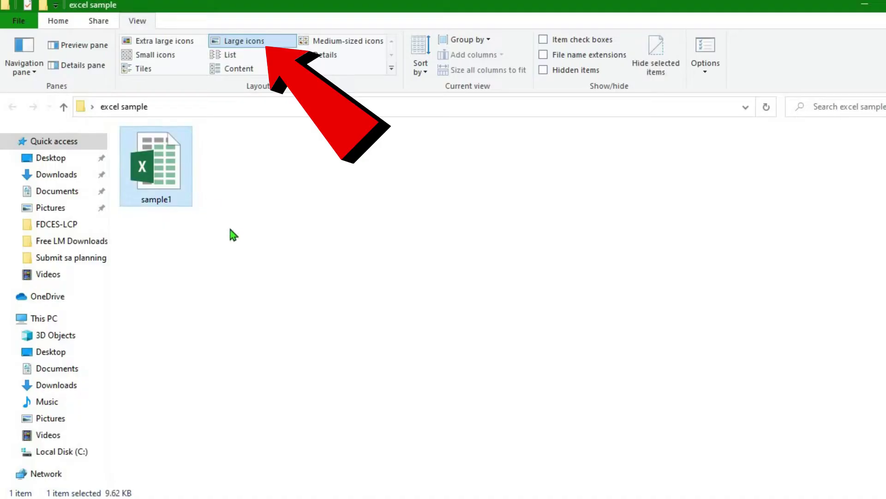
Paste a duplicate of sample1 into the folder as 'sample1 - Copy'.
left_click(235, 231)
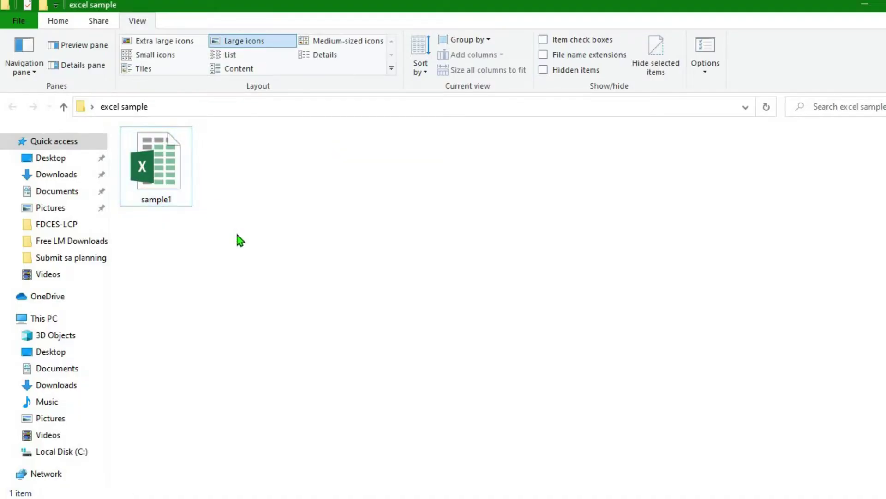
key("ctrl+v")
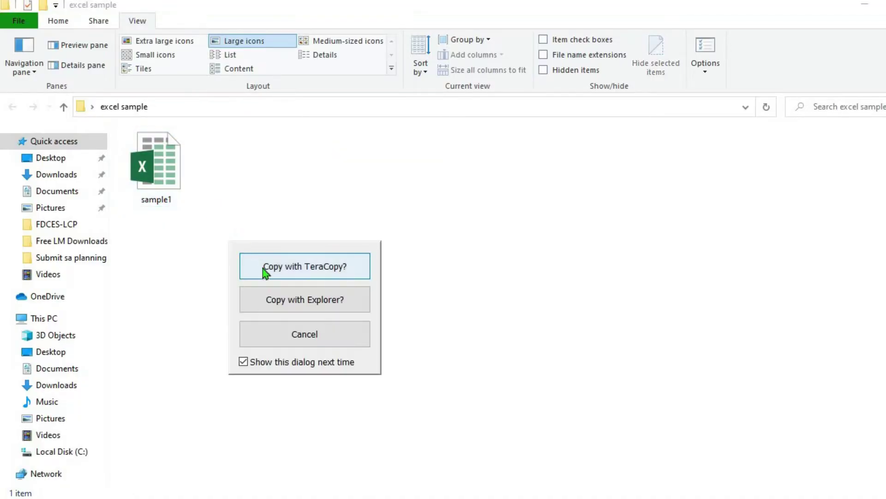
left_click(262, 267)
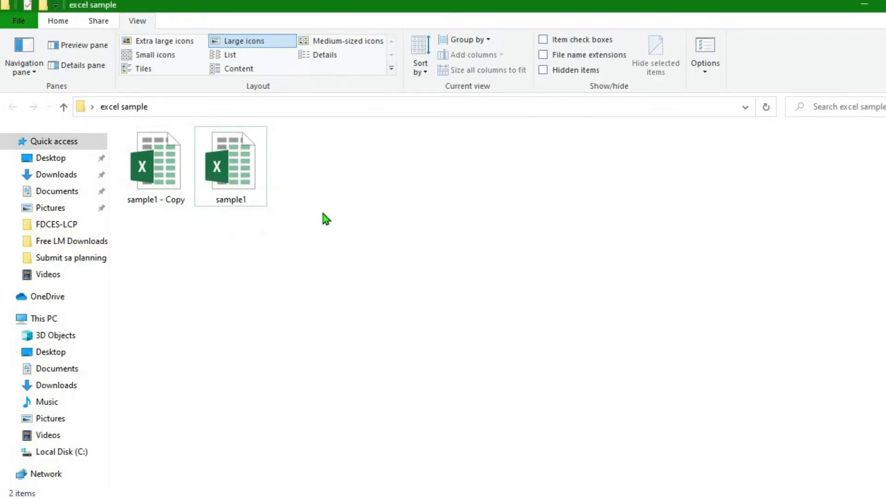
left_click(175, 195)
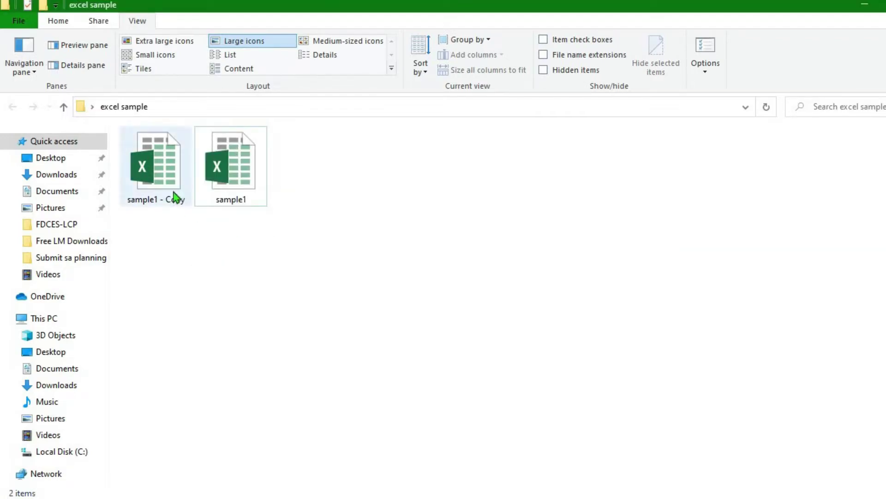
Create a new folder named backup in excel sample.
right_click(328, 209)
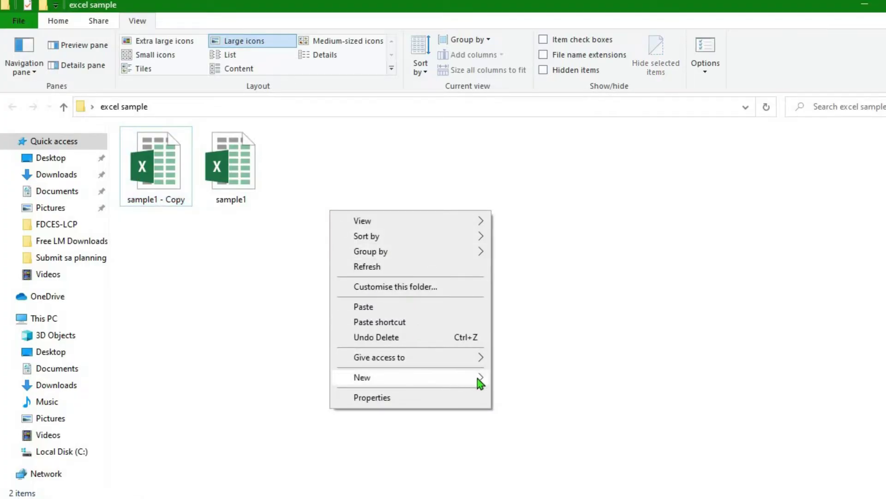
mouse_move(469, 376)
left_click(508, 234)
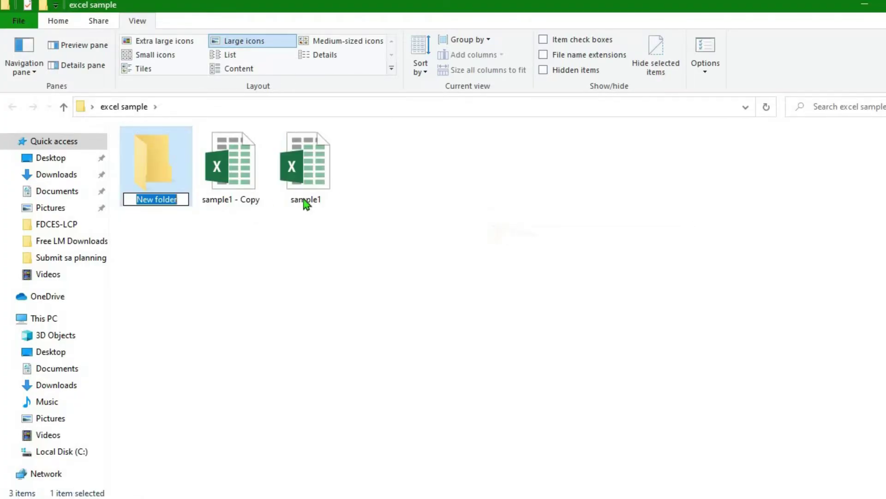
type("backup")
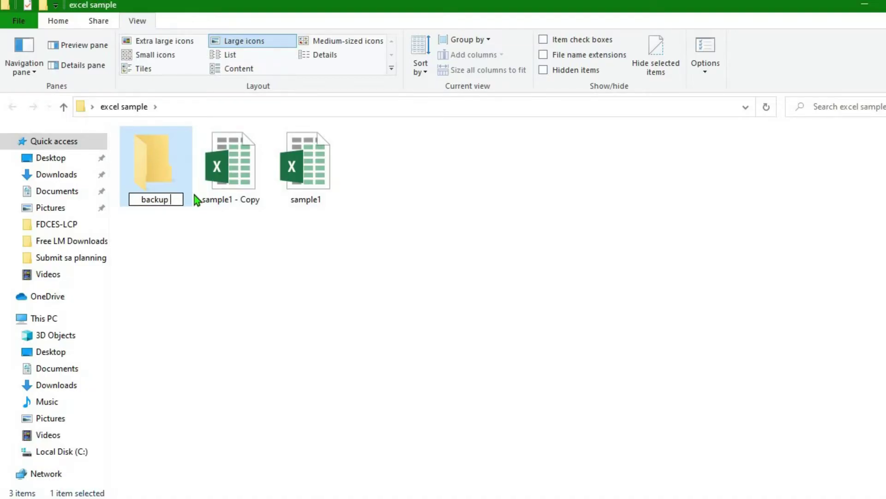
left_click(170, 245)
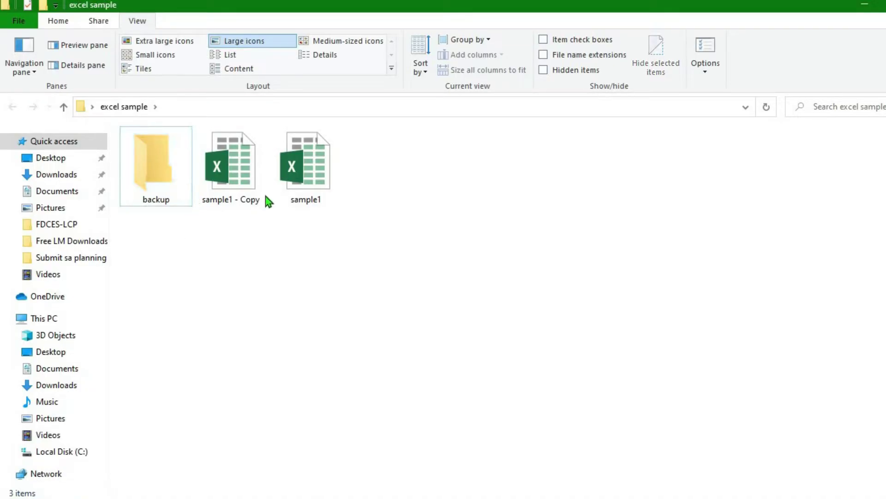
Move 'sample1 - Copy' into the backup folder.
left_click(229, 171)
left_click_drag(229, 171, 148, 170)
left_click(184, 180)
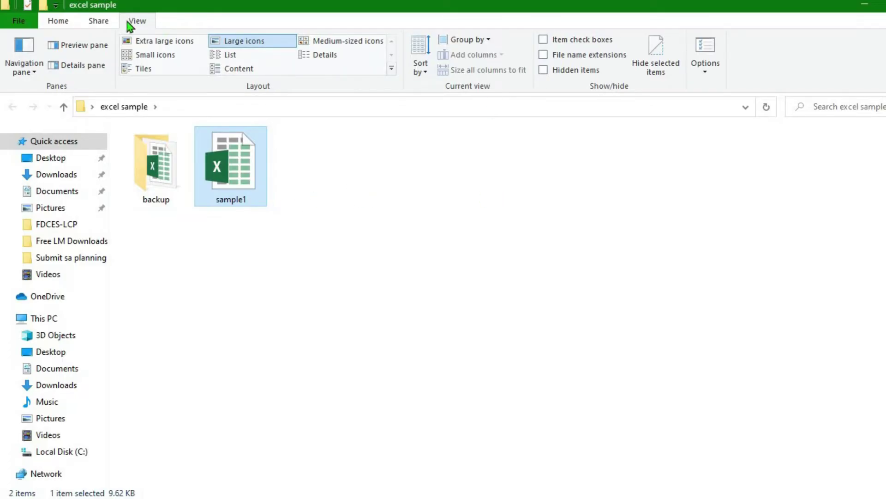
Turn on File name extensions so the workbook shows as sample1.xlsx.
left_click(545, 56)
mouse_move(263, 200)
right_click(253, 164)
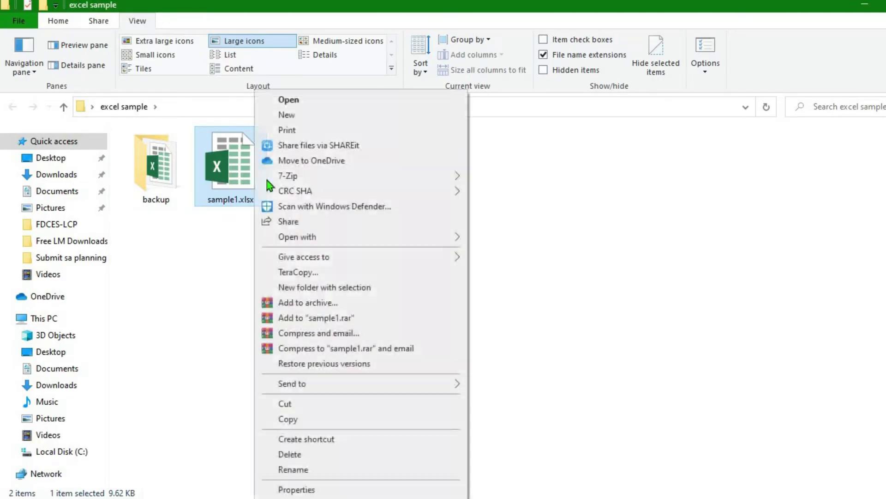
Rename sample1.xlsx to sample1.zip and accept the extension-change warning.
left_click(326, 468)
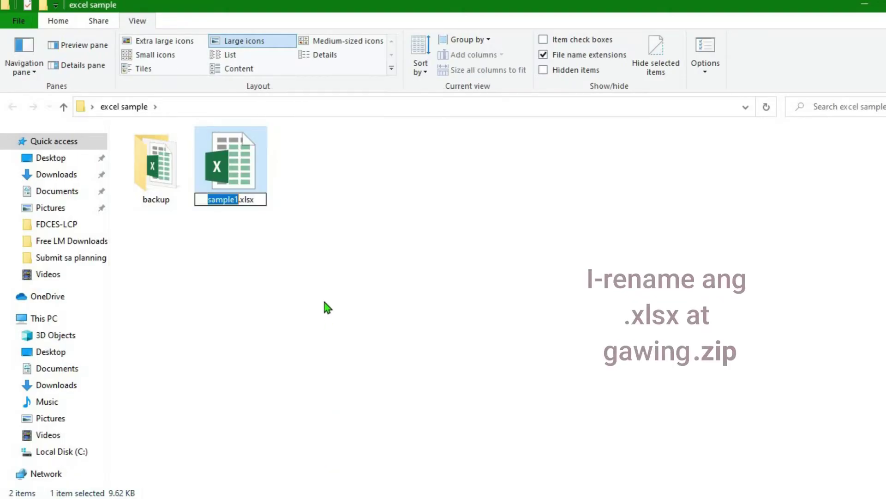
left_click(265, 199)
key("BackSpace")
key("BackSpace")
key("BackSpace")
key("BackSpace")
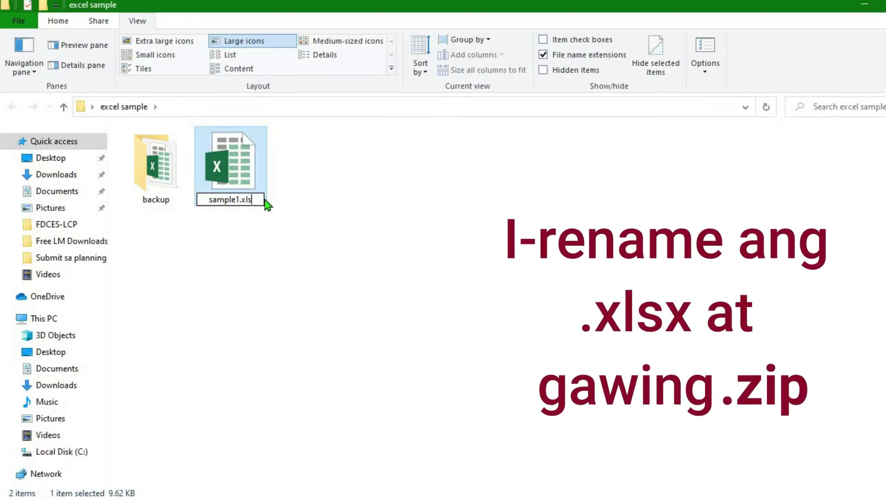
type("zip")
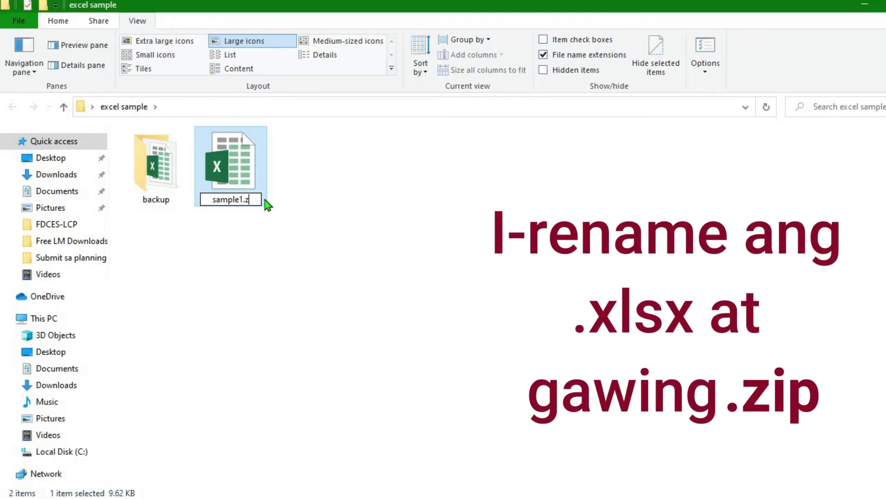
left_click(265, 231)
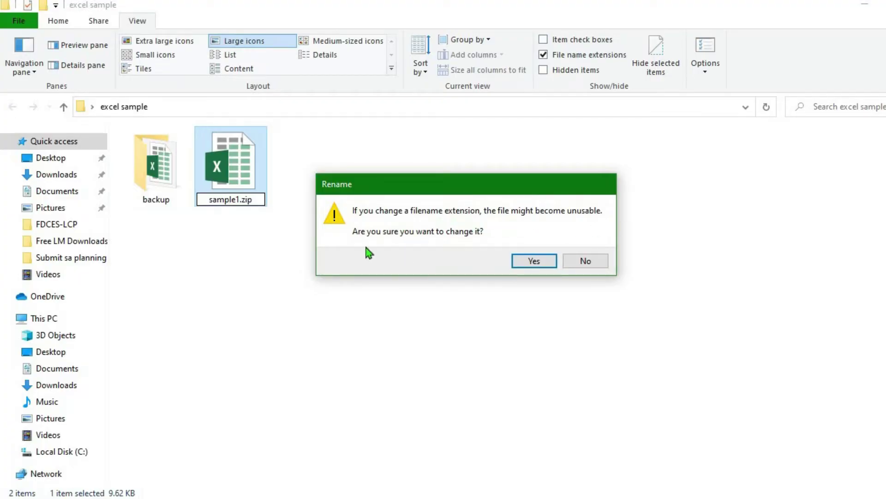
left_click(534, 261)
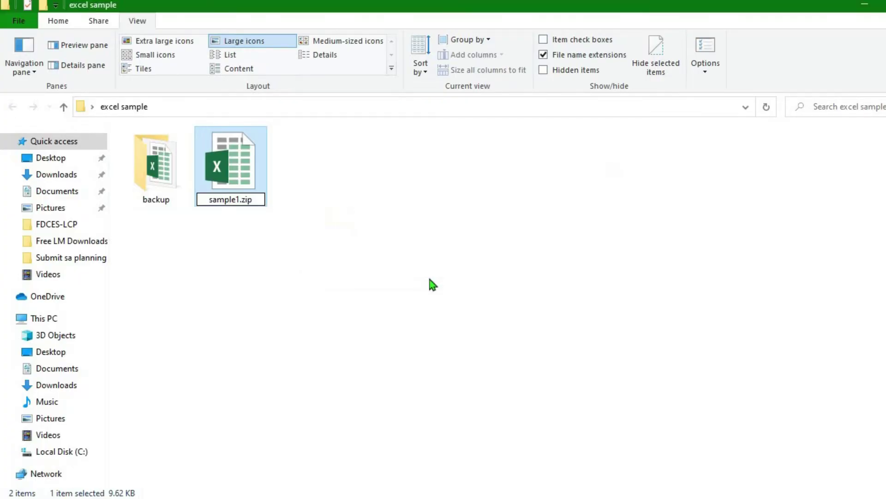
left_click(233, 172)
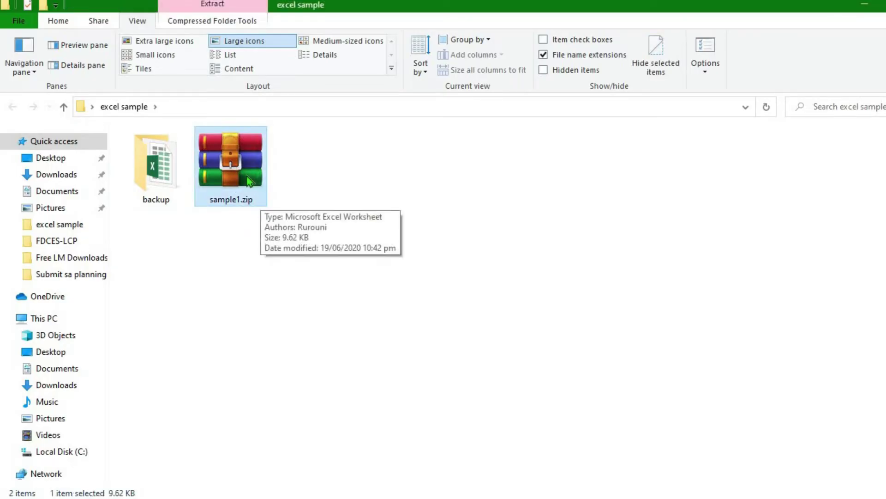
Open sample1.zip in WinRAR and drag xl\worksheets\sheet1.xml into the excel sample folder.
double_click(249, 181)
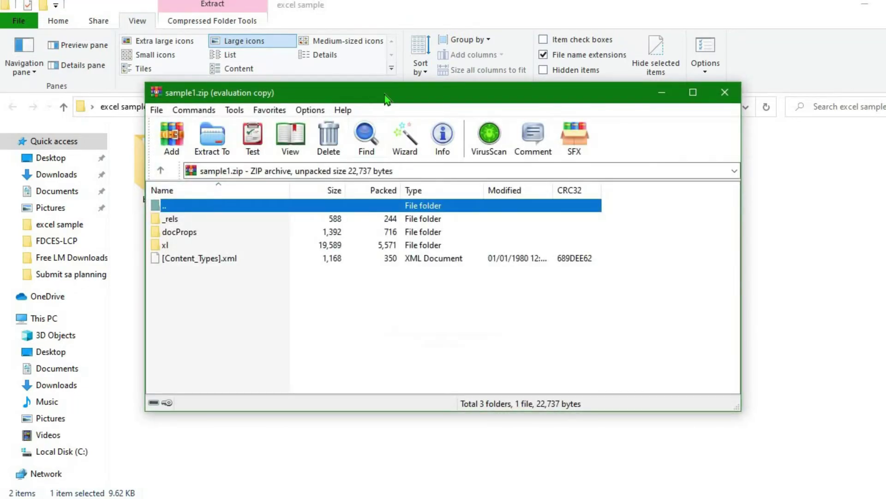
left_click_drag(362, 96, 528, 96)
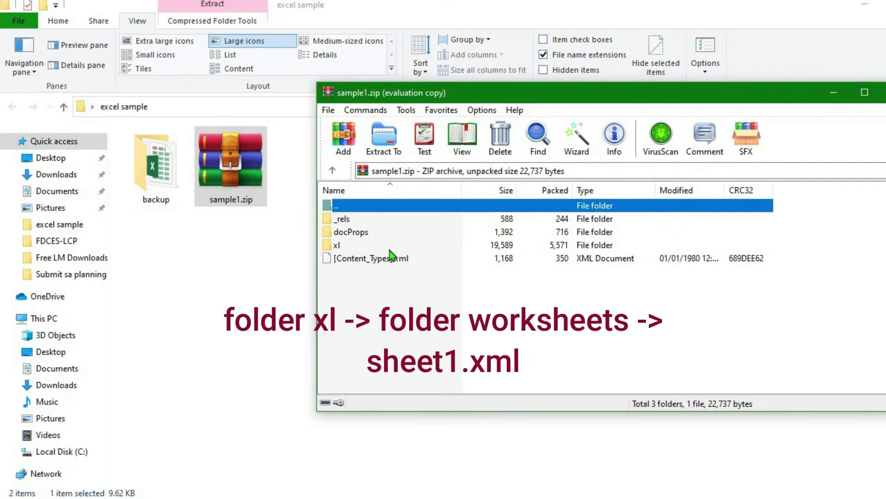
double_click(348, 247)
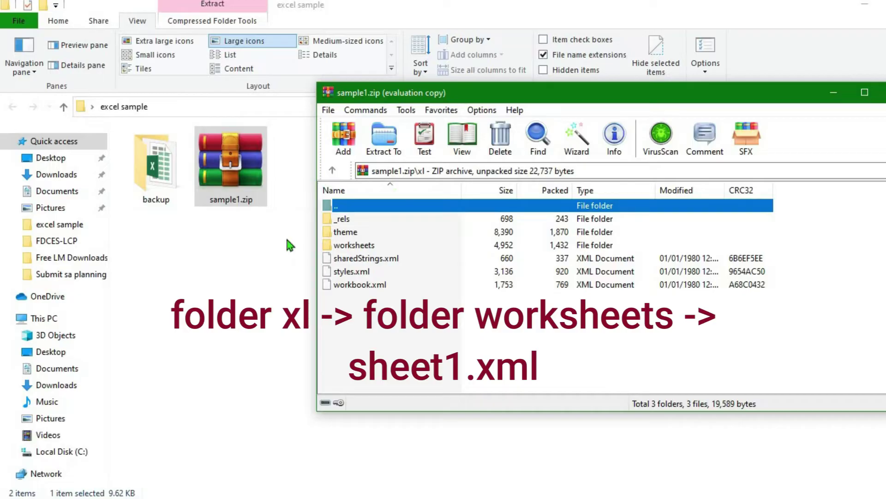
left_click(374, 249)
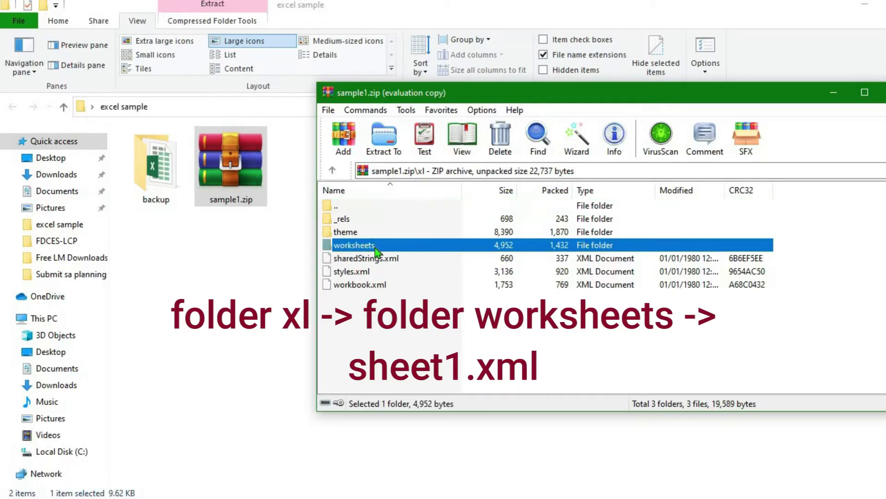
double_click(375, 248)
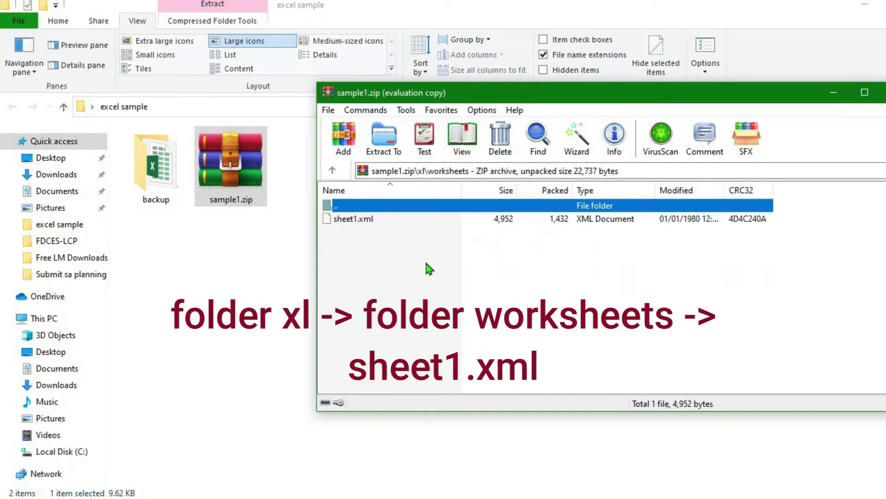
left_click(359, 220)
left_click_drag(375, 220, 241, 252)
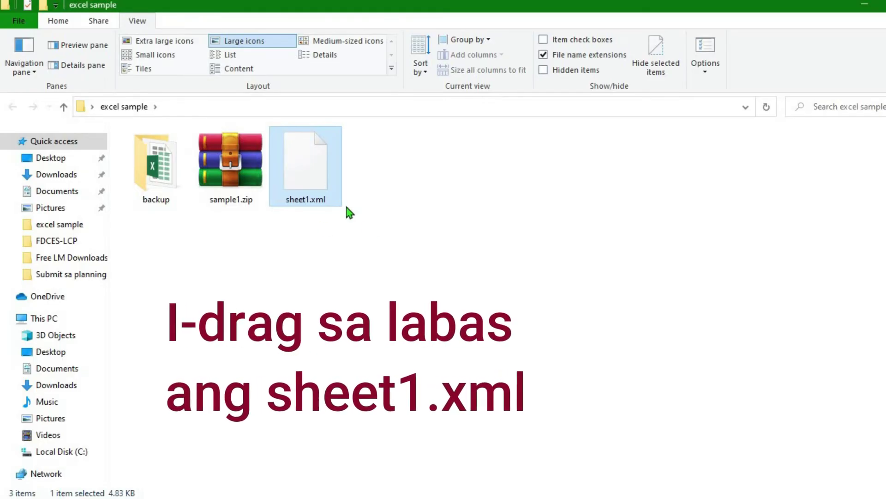
Open the extracted sheet1.xml in Notepad to view its raw XML.
left_click(309, 222)
left_click(303, 166)
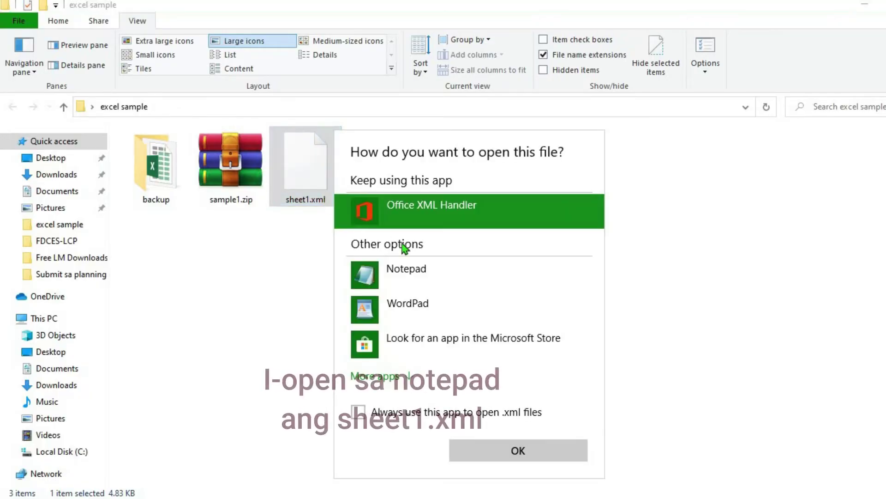
left_click(435, 284)
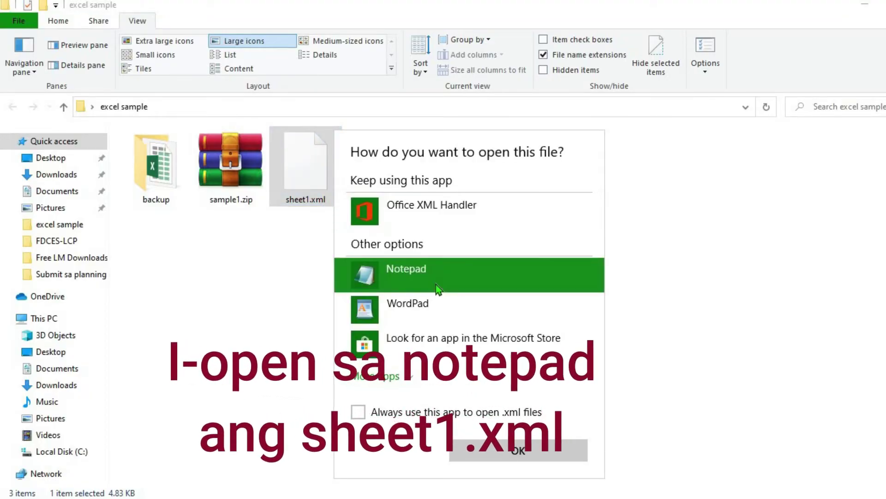
left_click(508, 452)
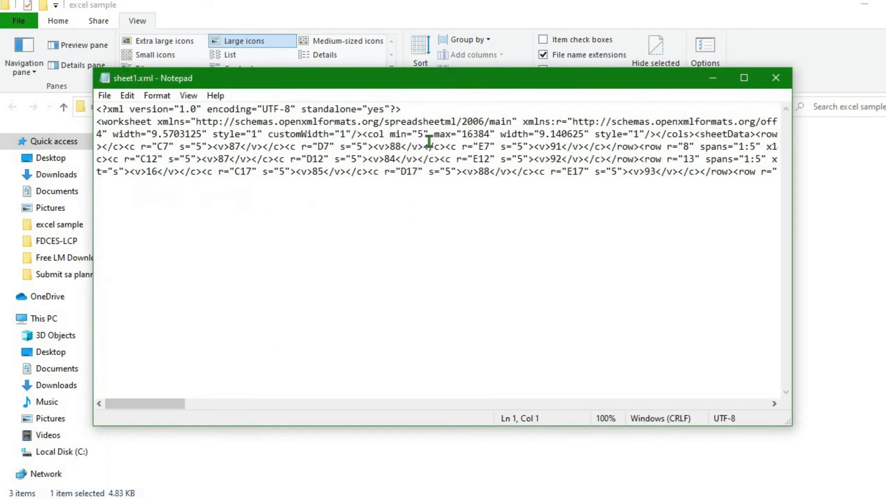
left_click_drag(445, 84, 475, 54)
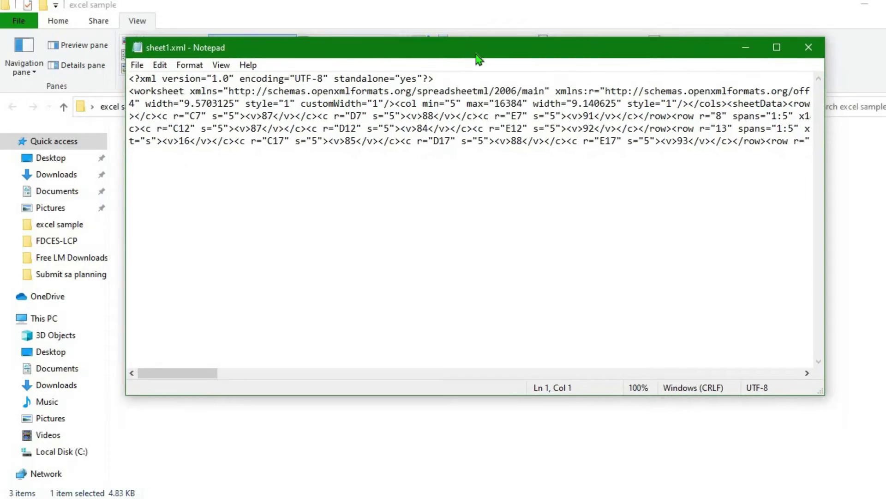
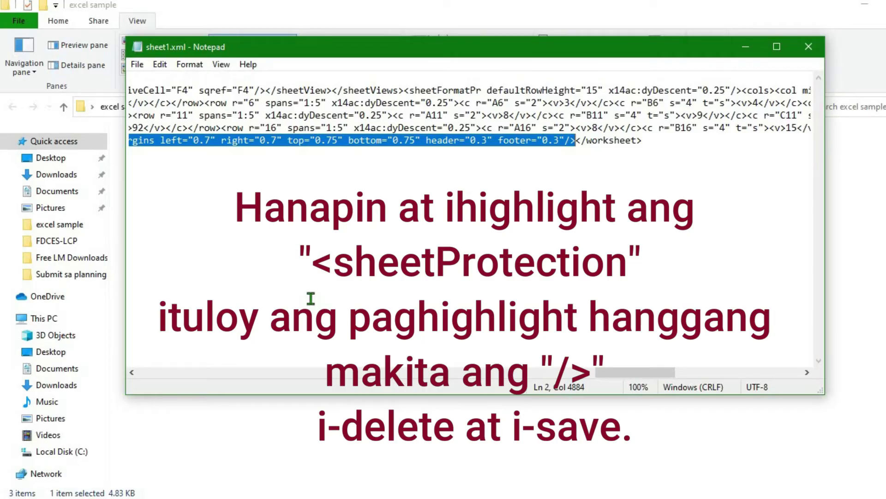
Delete the <sheetProtection .../> element from sheet1.xml, save the file, and close Notepad.
key("Delete")
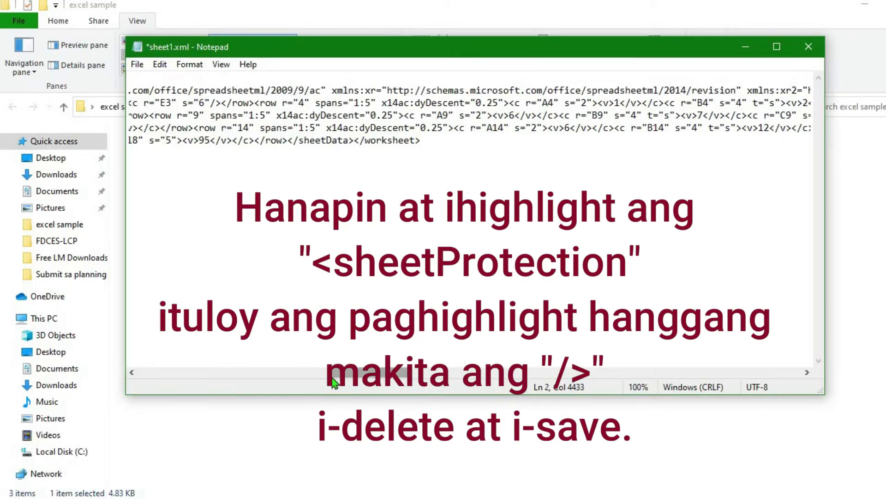
left_click_drag(333, 377, 293, 378)
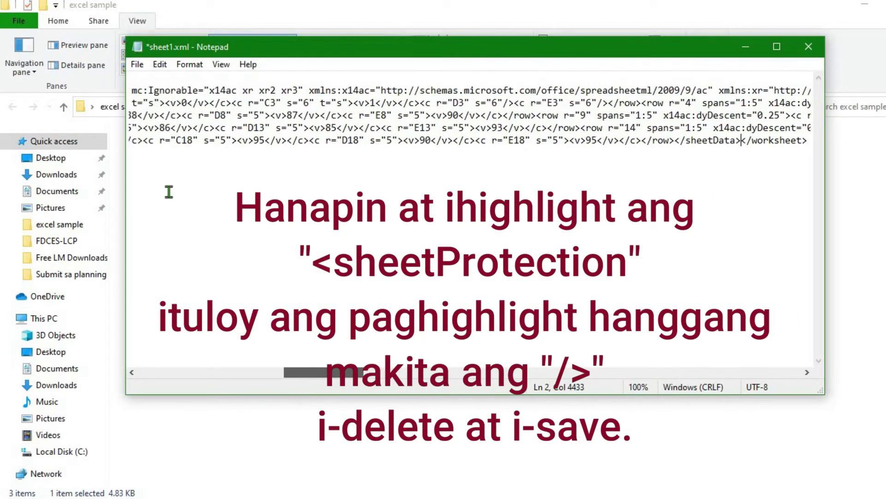
left_click(135, 66)
left_click(140, 125)
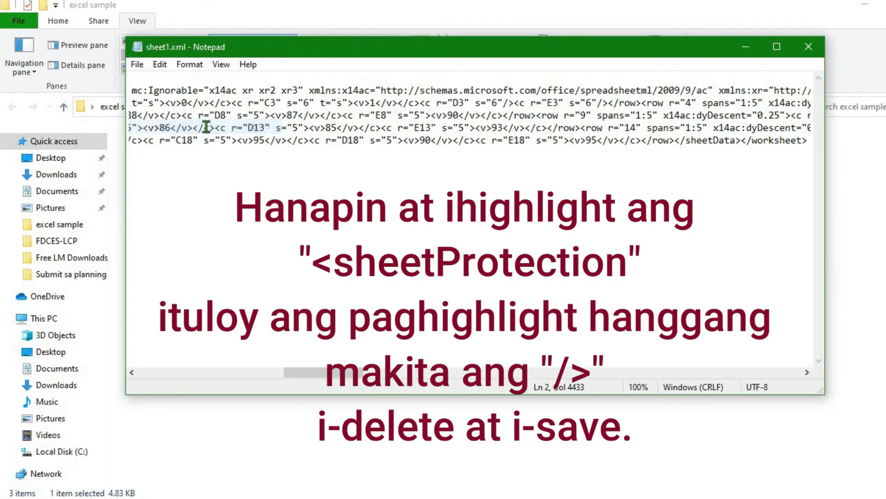
left_click(809, 48)
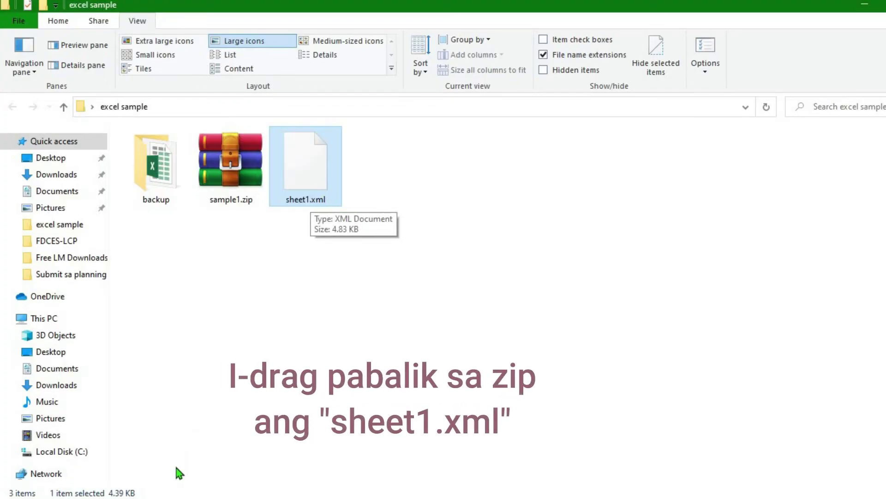
Add the edited sheet1.xml to sample1.zip's xl\worksheets folder, replacing the old copy.
mouse_move(388, 498)
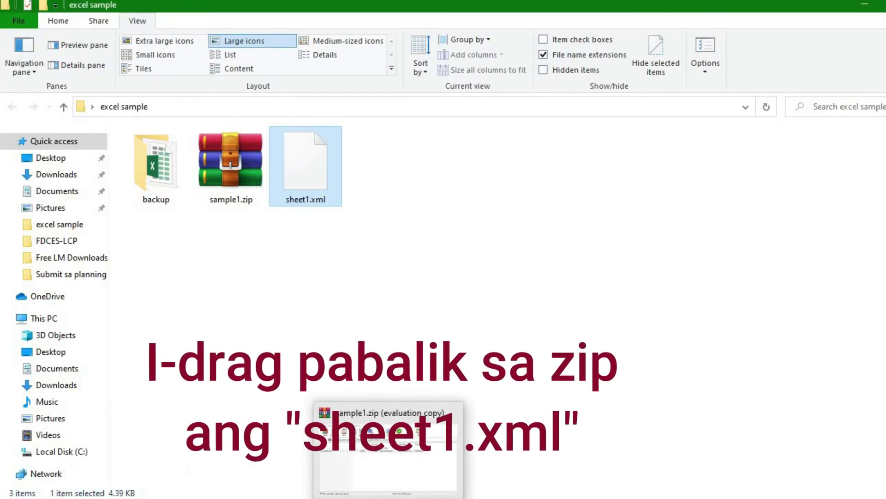
left_click(388, 443)
left_click_drag(285, 154, 393, 271)
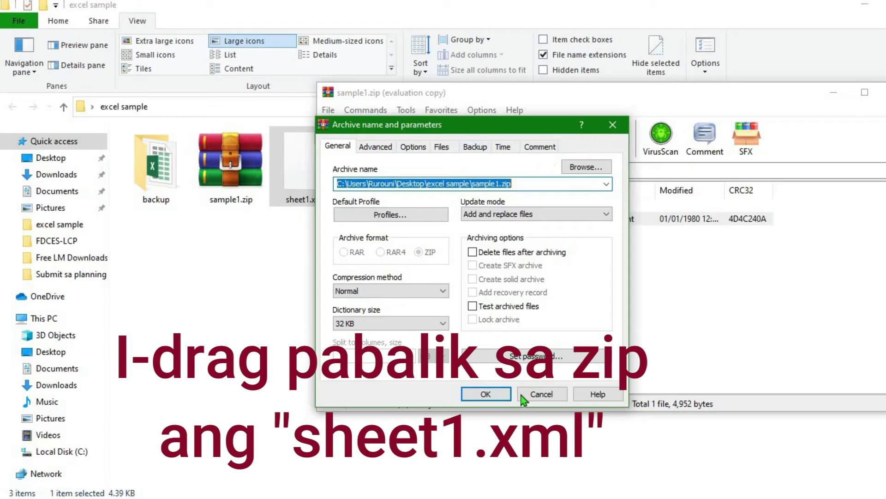
left_click(492, 397)
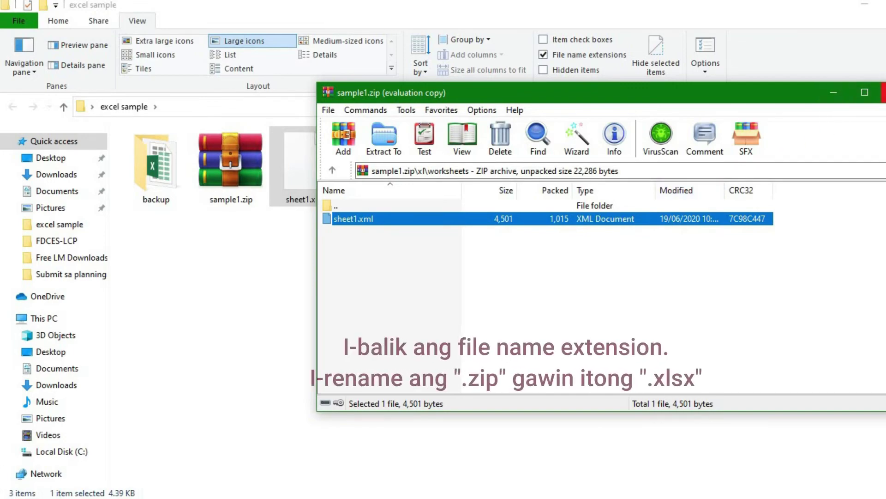
Close WinRAR and rename sample1.zip to sample1.xlsx, confirming the extension change.
left_click(883, 93)
left_click(239, 176)
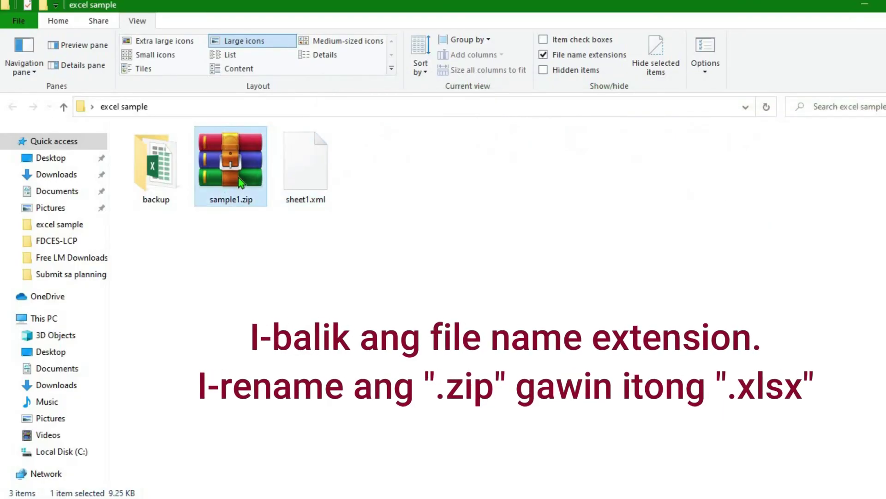
right_click(240, 176)
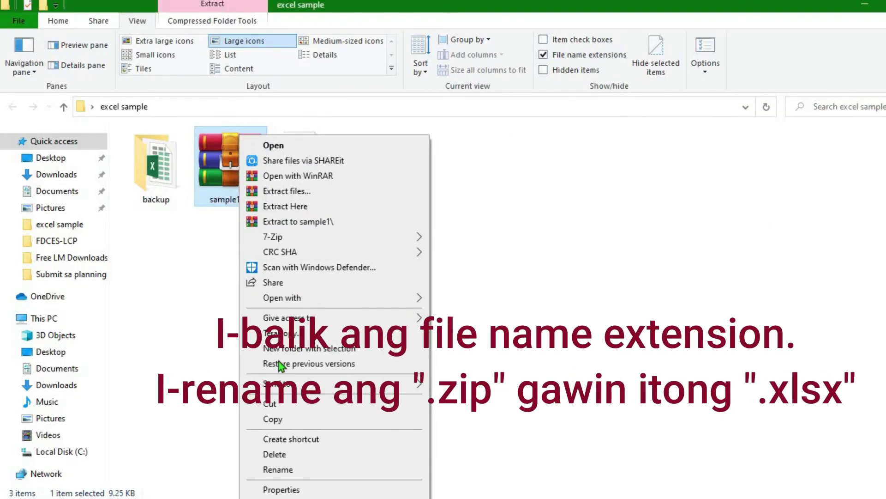
left_click(292, 469)
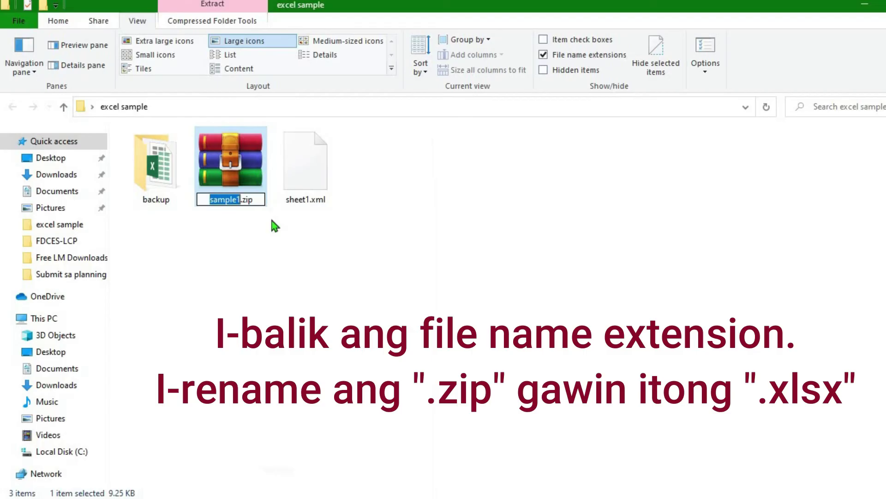
left_click(258, 199)
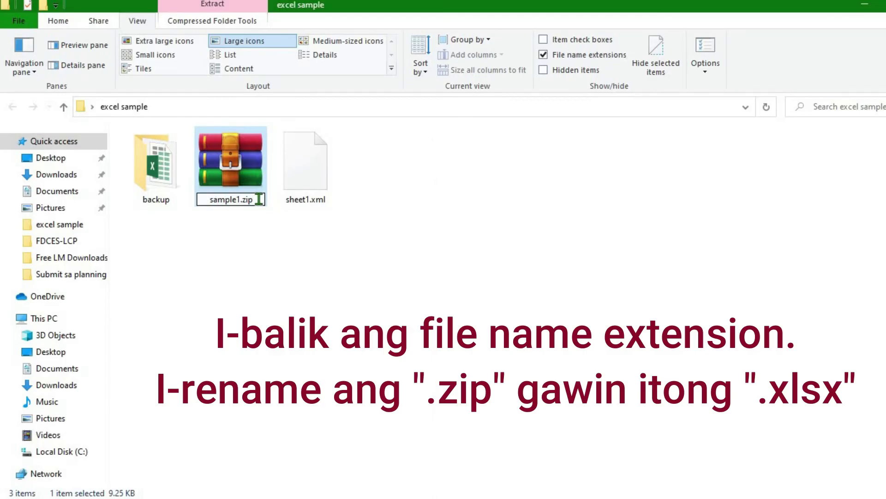
key("BackSpace")
key("BackSpace")
key("BackSpace")
type("xlsx")
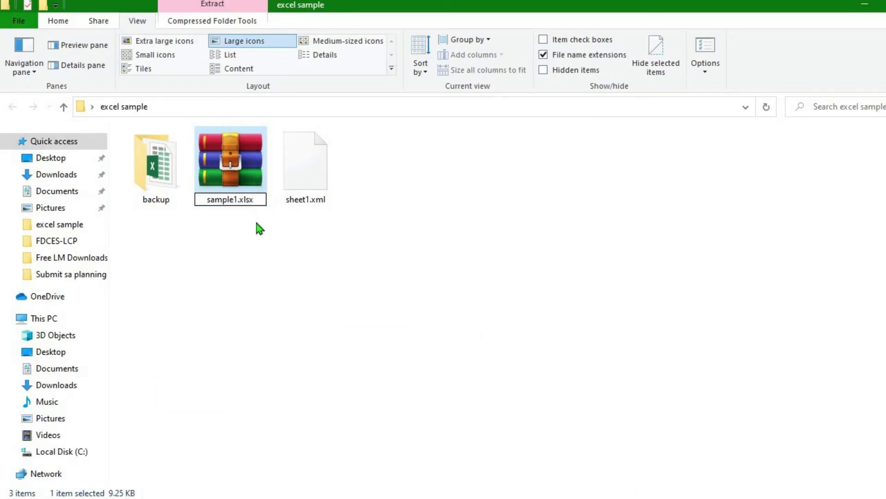
key("Return")
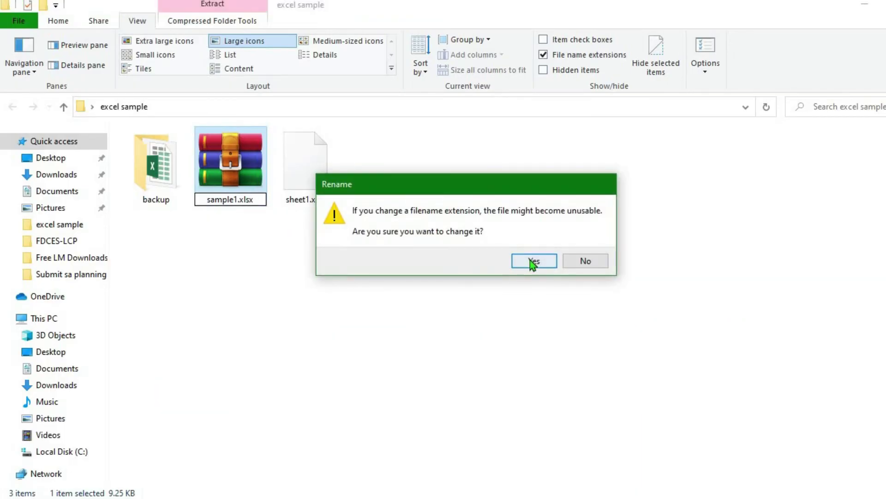
left_click(531, 261)
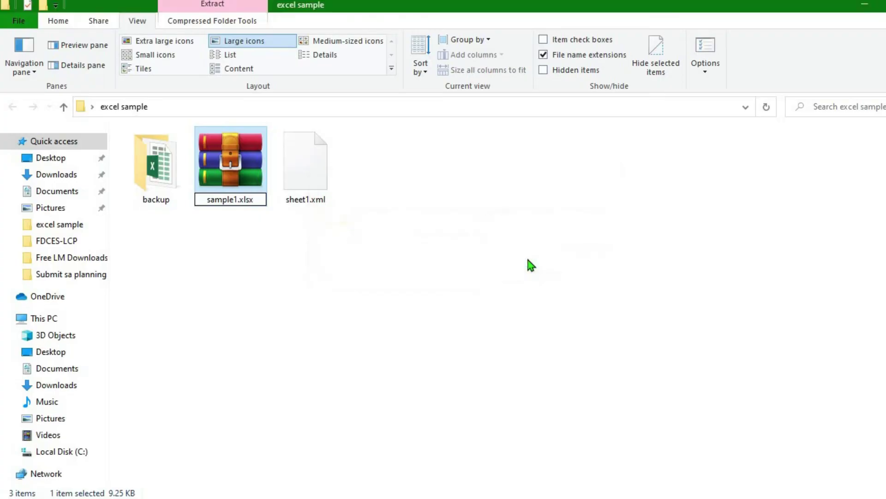
left_click(235, 176)
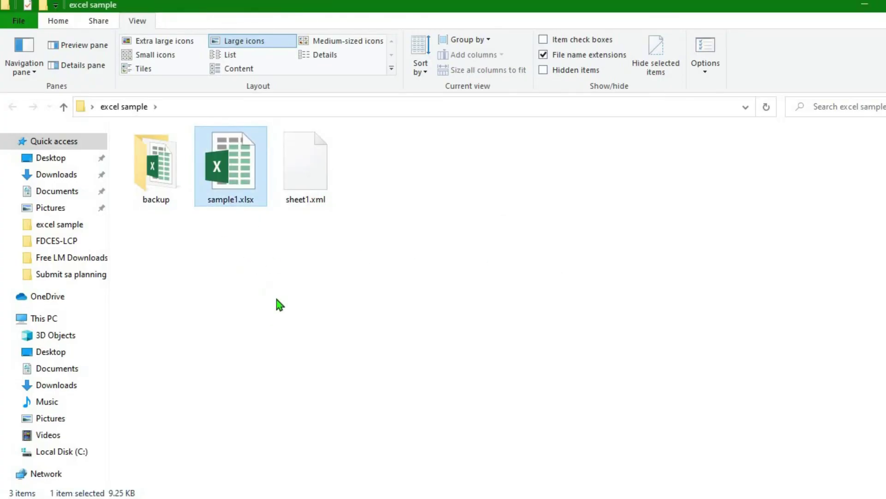
Open sample1.xlsx maximized in Excel and change cell E4 from 89 to 90.
double_click(239, 190)
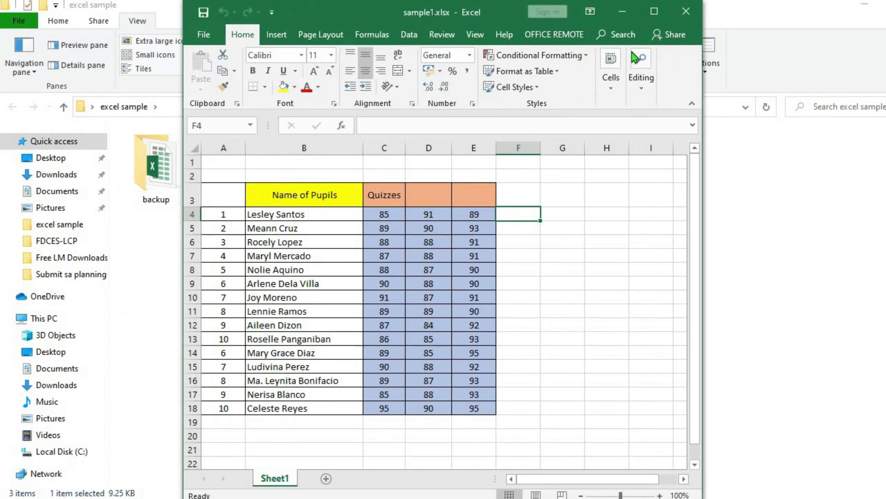
left_click(654, 11)
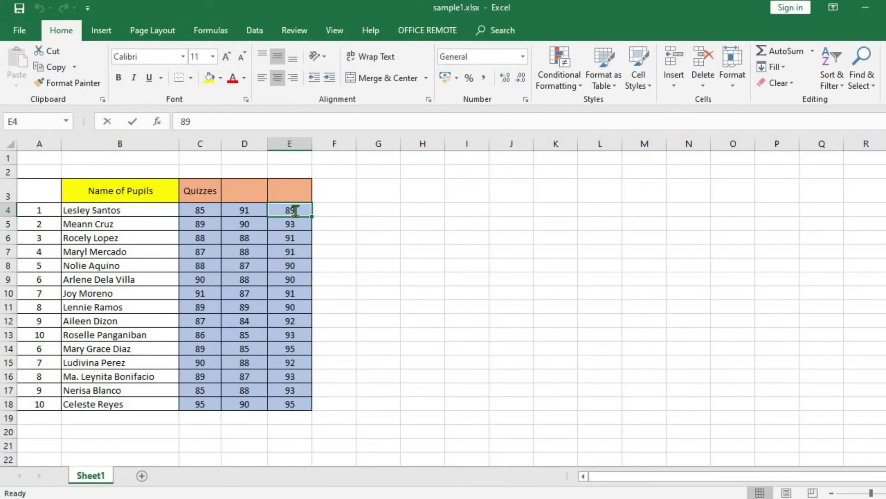
double_click(295, 211)
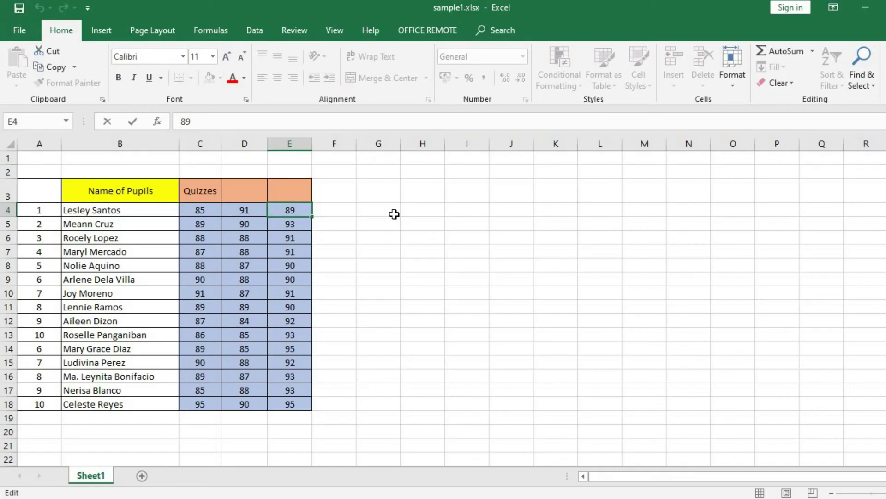
key("BackSpace")
key("BackSpace")
type("90")
key("Tab")
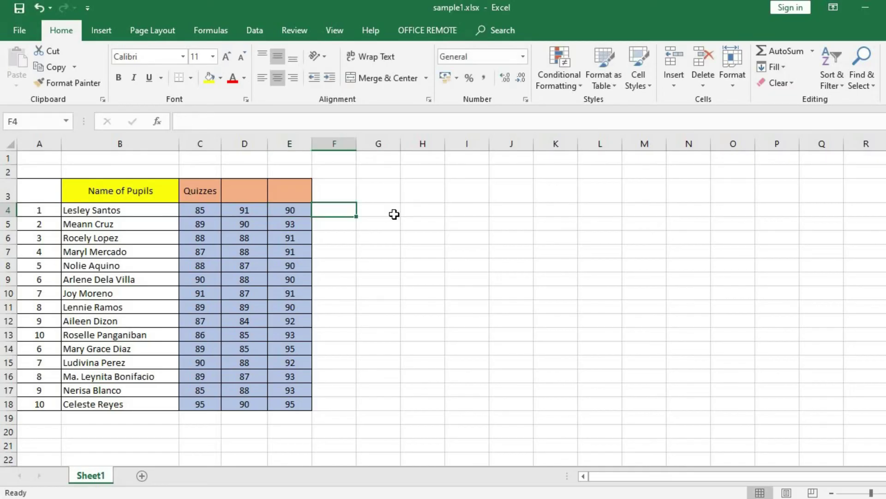
Enter 'Yehey' in cell G4 and start typing 'Unlocked' in G5.
left_click(393, 214)
type("Yehey")
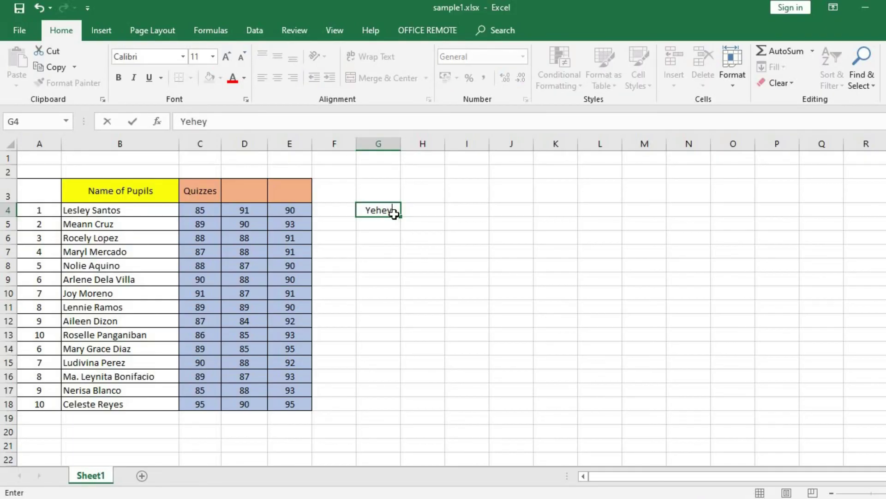
key("Tab")
key("Return")
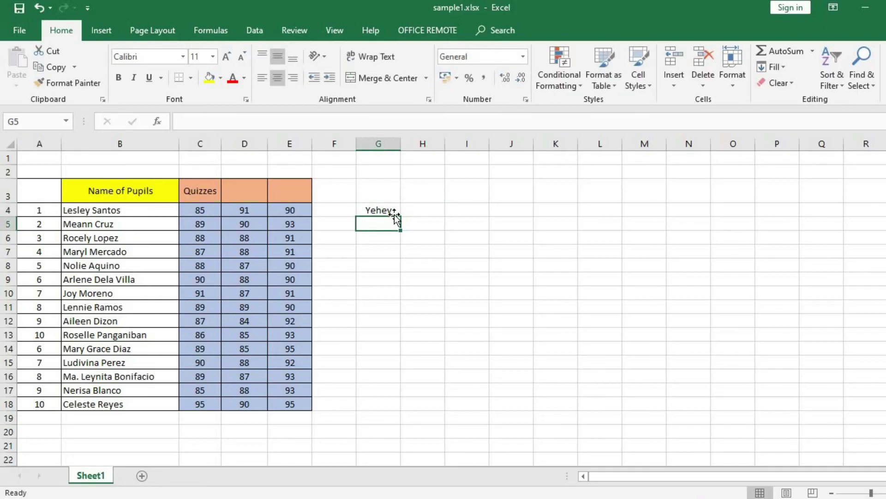
type("Unlocked")
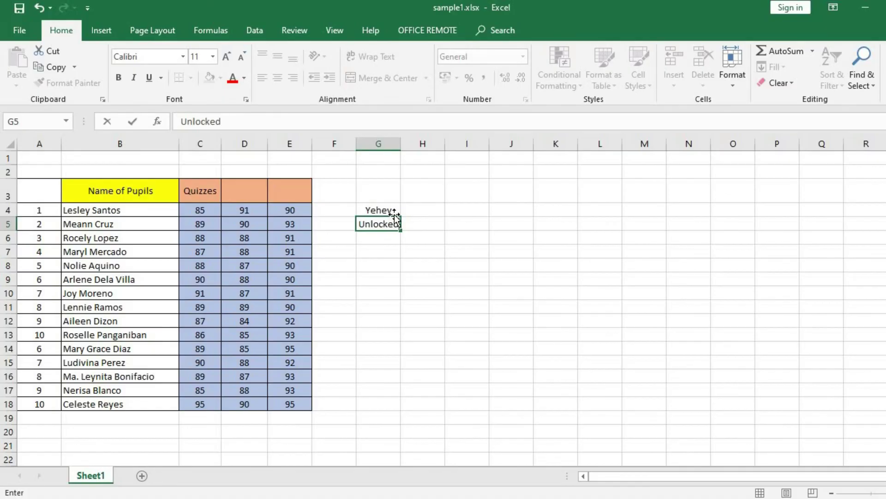
Commit 'Unlocked' in G5 and check the Sheet1 tab menu, leaving the sheet unprotected.
left_click(469, 254)
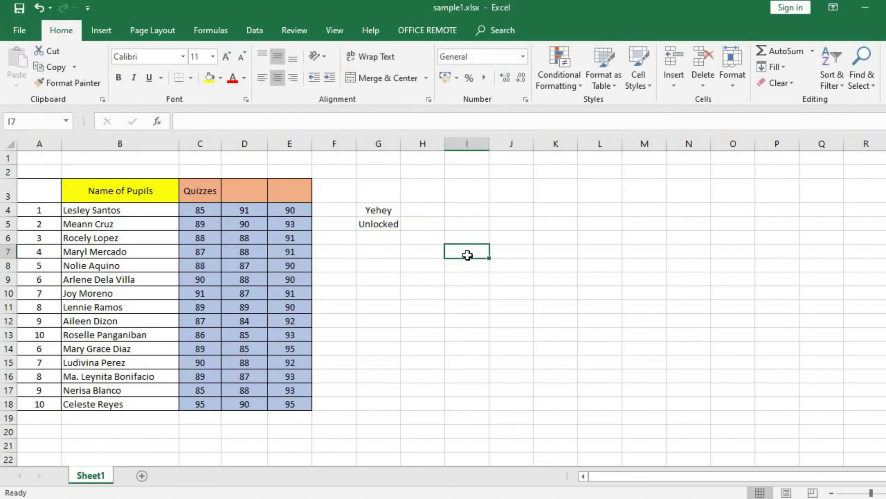
left_click(402, 268)
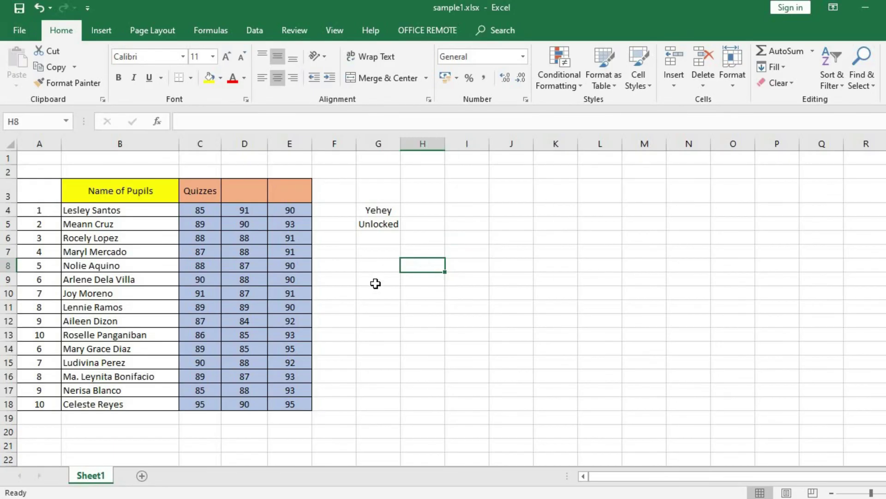
right_click(95, 482)
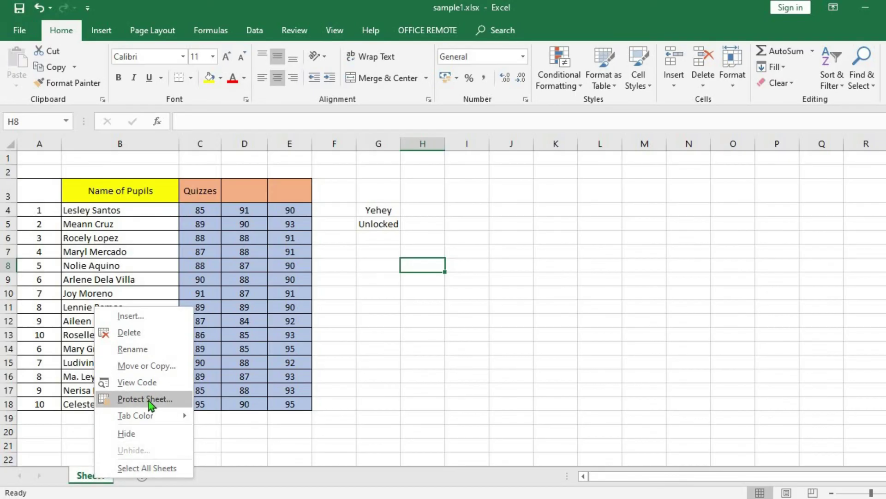
left_click(425, 305)
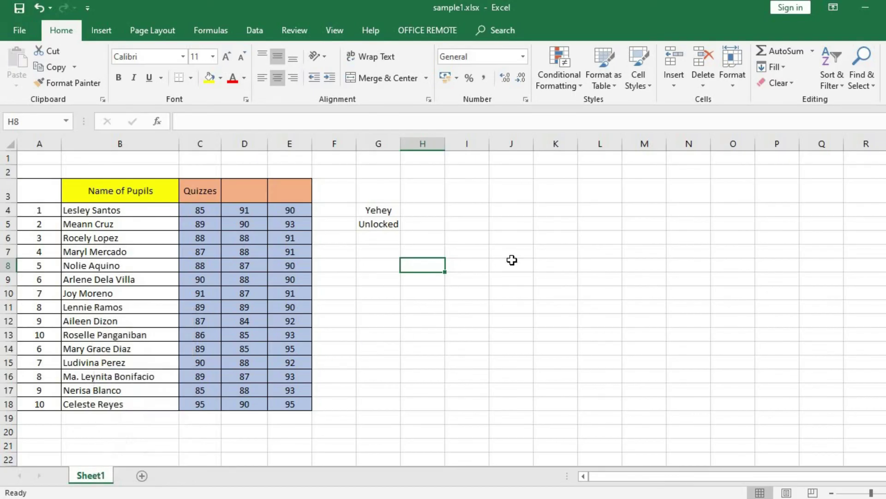